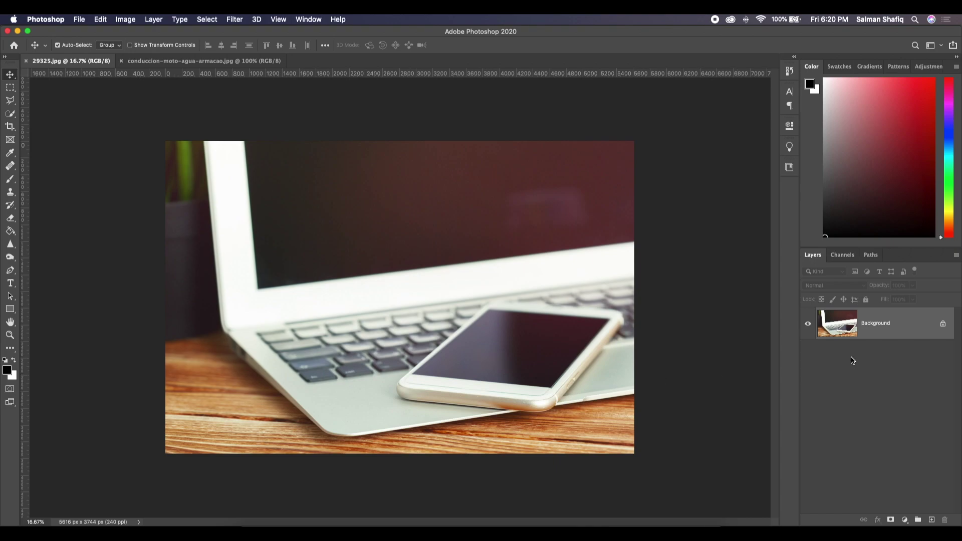
- Duplicate the laptop Background into Layer 1, hide the original, and keep Layer 1 selected
{"action": "key", "text": "super+j"}
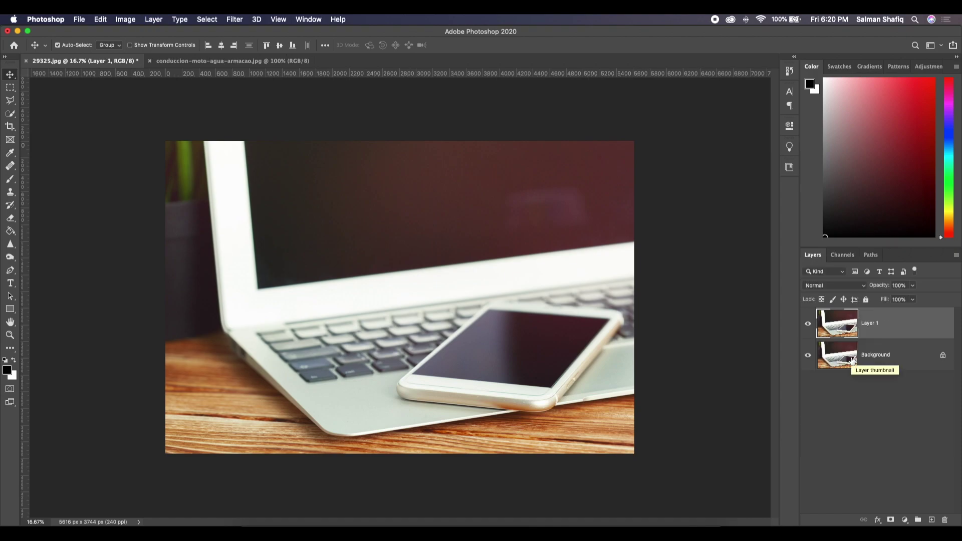
{"action": "left_click", "coordinate": [808, 357]}
{"action": "left_click", "coordinate": [839, 358]}
{"action": "left_click", "coordinate": [838, 334]}
- Trace around the phone screen's edges with the Magnetic Lasso until the selection closes
{"action": "left_click", "coordinate": [10, 103]}
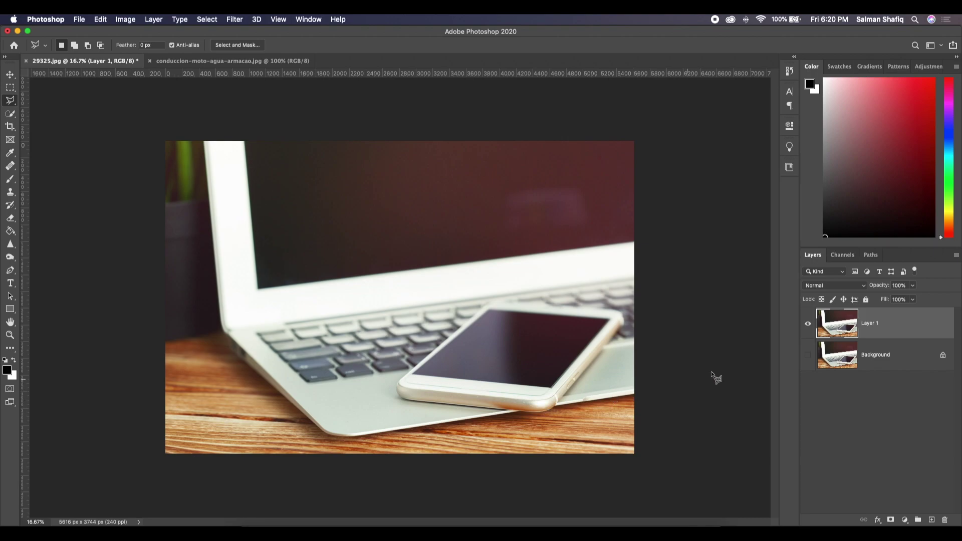
{"action": "left_click", "coordinate": [412, 374]}
{"action": "left_click", "coordinate": [551, 390]}
{"action": "left_click", "coordinate": [419, 378]}
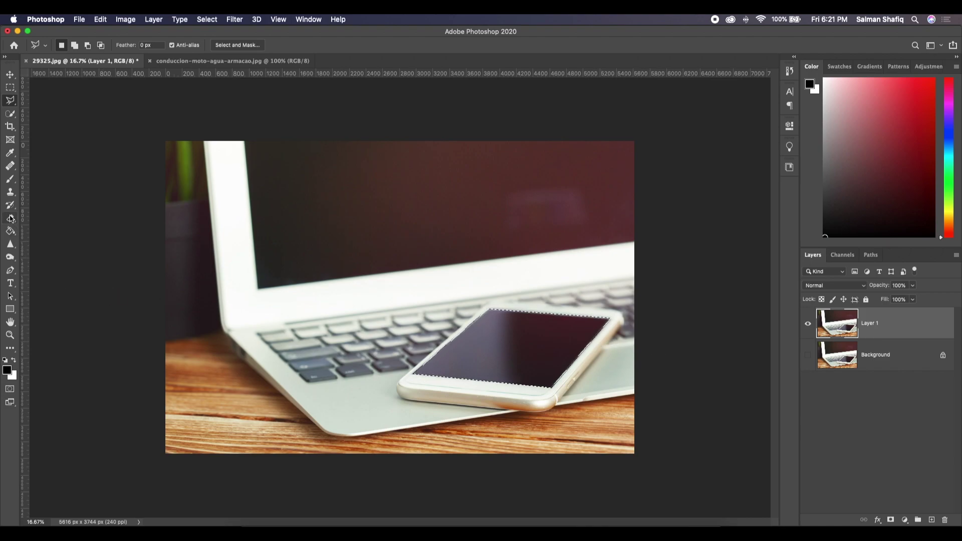
{"action": "left_click", "coordinate": [10, 179]}
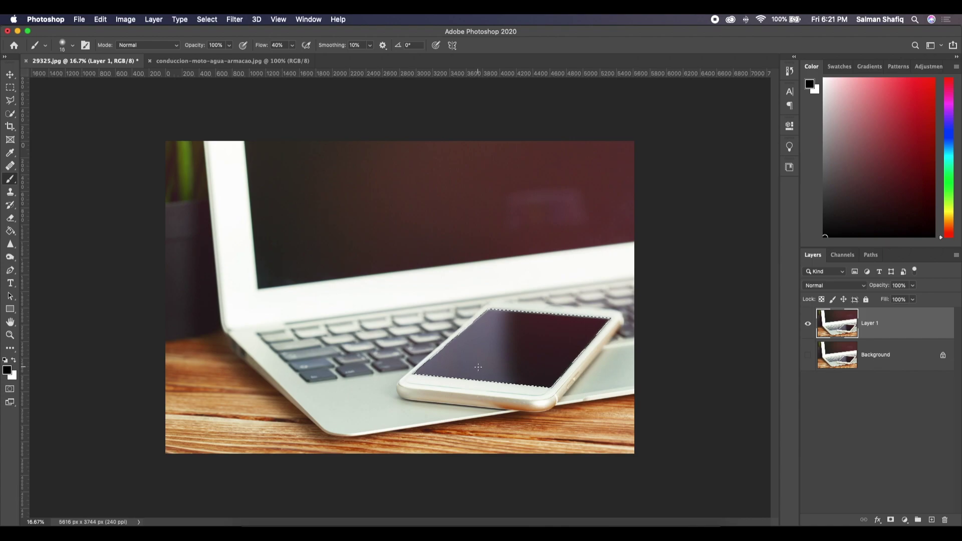
- With an enlarged brush, paint the selected phone screen solid black
{"action": "key", "text": "bracketright"}
{"action": "key", "text": "bracketright"}
{"action": "key", "text": "bracketright"}
{"action": "key", "text": "bracketright"}
{"action": "key", "text": "bracketright"}
{"action": "key", "text": "bracketright"}
{"action": "key", "text": "bracketright"}
{"action": "key", "text": "bracketright"}
{"action": "key", "text": "bracketright"}
{"action": "key", "text": "bracketright"}
{"action": "key", "text": "bracketright"}
{"action": "key", "text": "bracketright"}
{"action": "key", "text": "bracketright"}
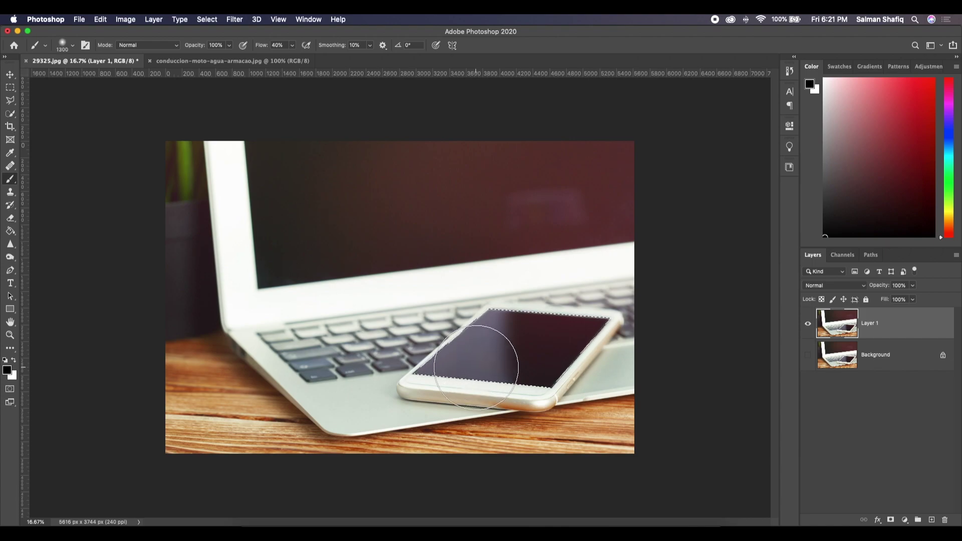
{"action": "mouse_move", "coordinate": [441, 354]}
{"action": "left_mouse_down"}
{"action": "mouse_move", "coordinate": [554, 312]}
{"action": "mouse_move", "coordinate": [478, 349]}
{"action": "left_mouse_up"}
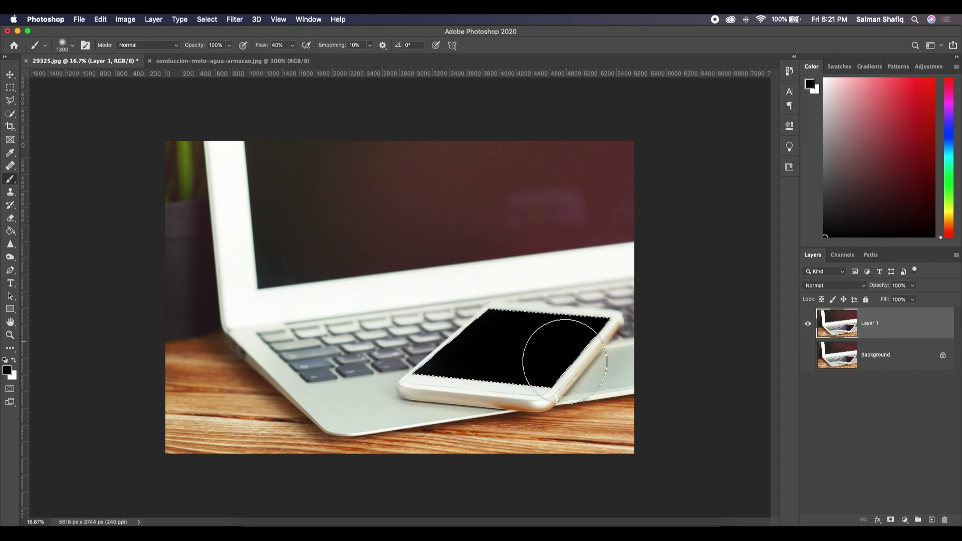
{"action": "left_click_drag", "start_coordinate": [478, 348], "coordinate": [526, 349]}
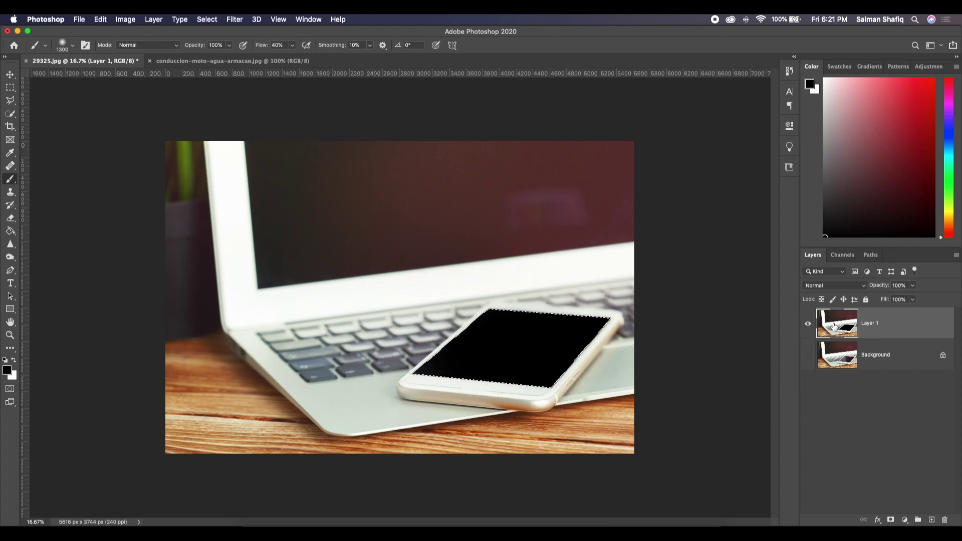
- Copy the black screen onto its own Layer 2 and bring up the jet-ski photo
{"action": "key", "text": "ctrl+d"}
{"action": "key", "text": "ctrl+shift+alt+n"}
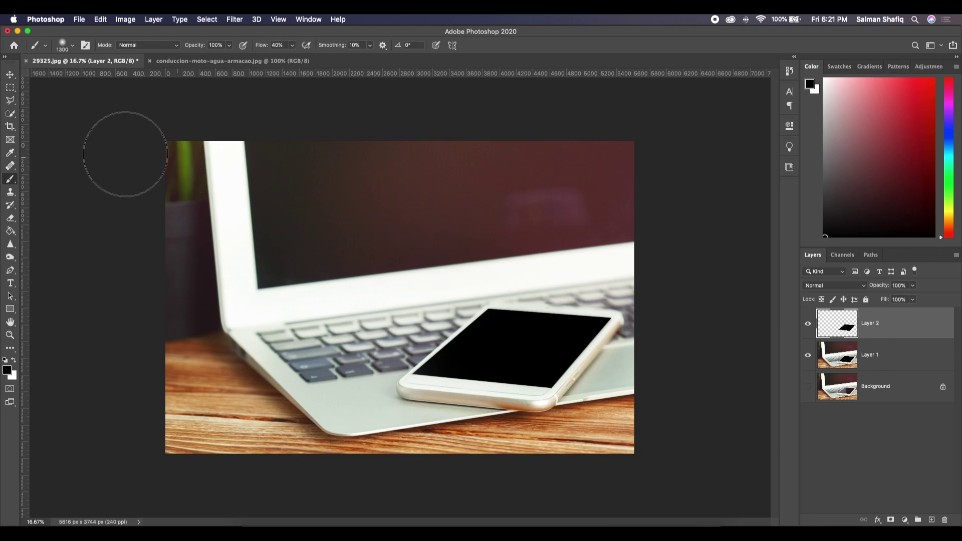
{"action": "key", "text": "v"}
- Unlock and copy the jet-ski image, then paste it into the 29325.jpg composite as Layer 3
{"action": "left_click", "coordinate": [177, 61]}
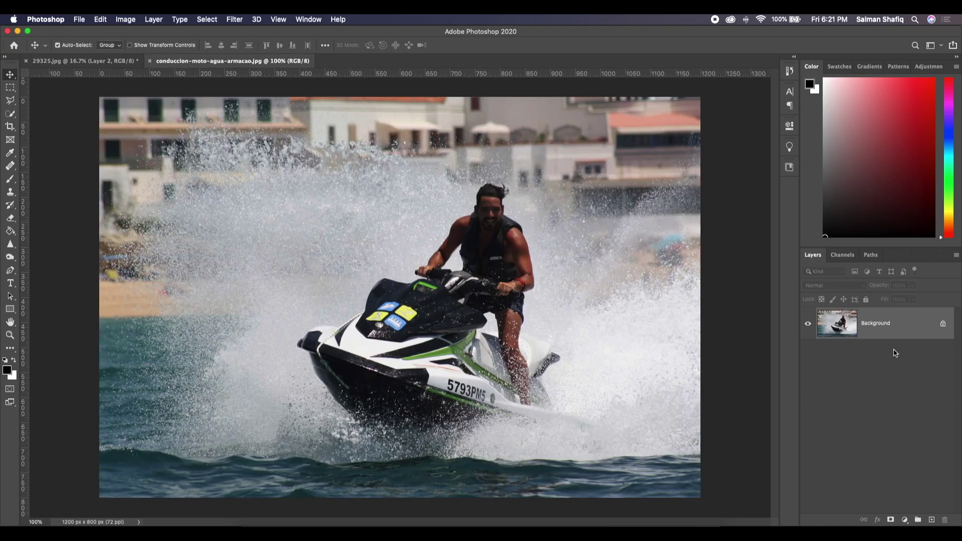
{"action": "left_click", "coordinate": [940, 325]}
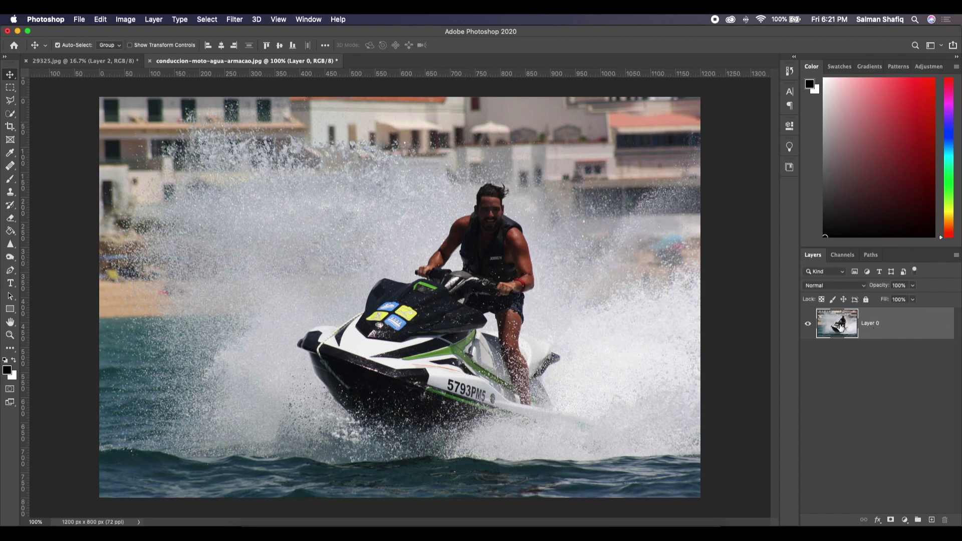
{"action": "key", "text": "super+c"}
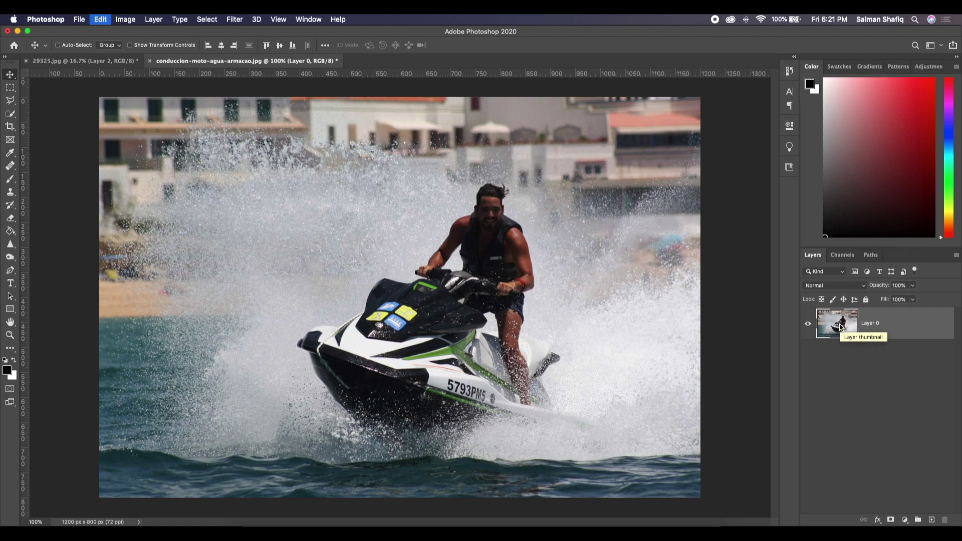
{"action": "left_click", "coordinate": [80, 61]}
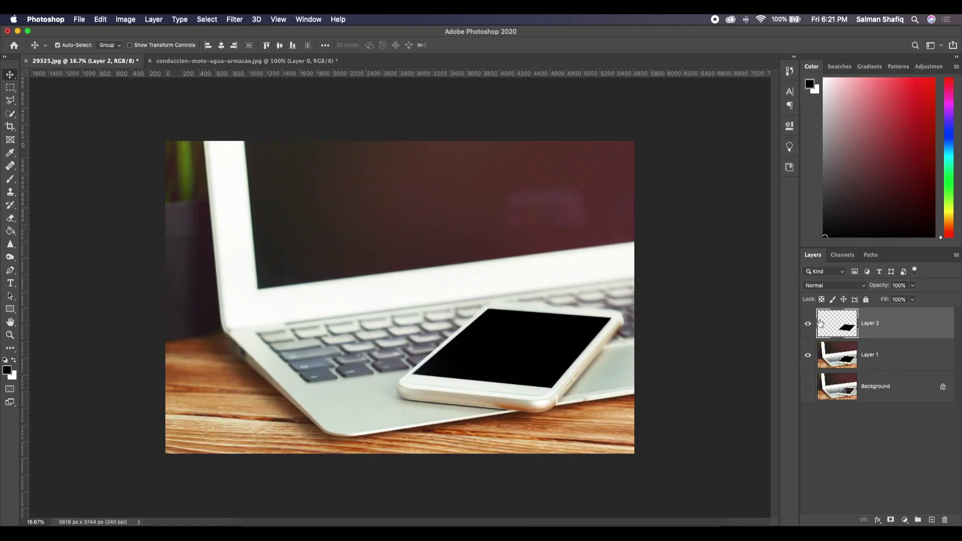
{"action": "key", "text": "super+v"}
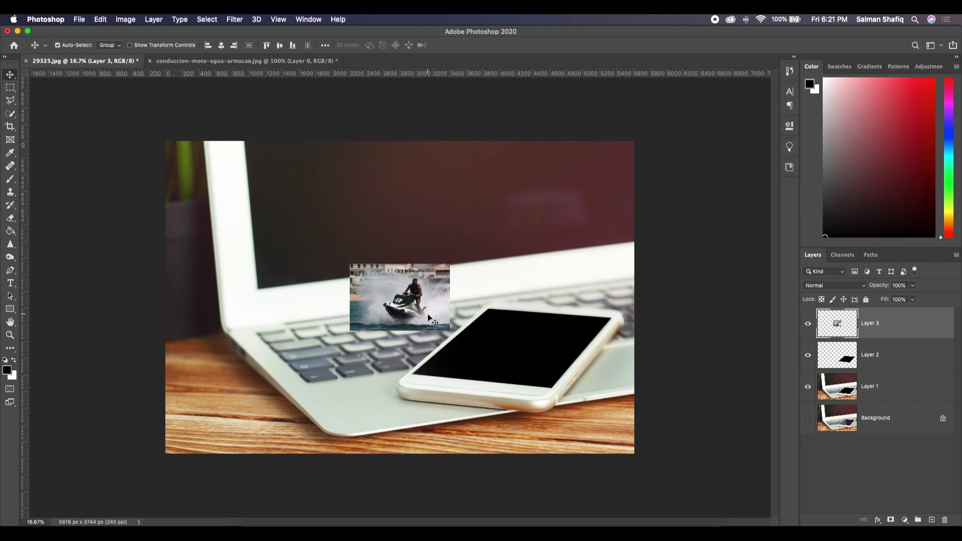
- Scale and position jet-ski Layer 3 over the phone, commit it, and restore full opacity
{"action": "key", "text": "super+t"}
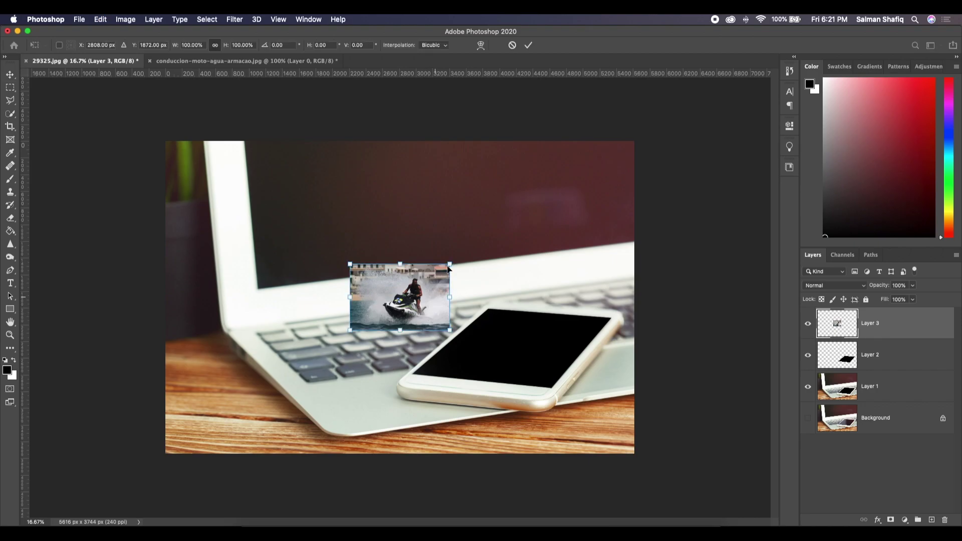
{"action": "left_click_drag", "start_coordinate": [450, 264], "coordinate": [603, 156]}
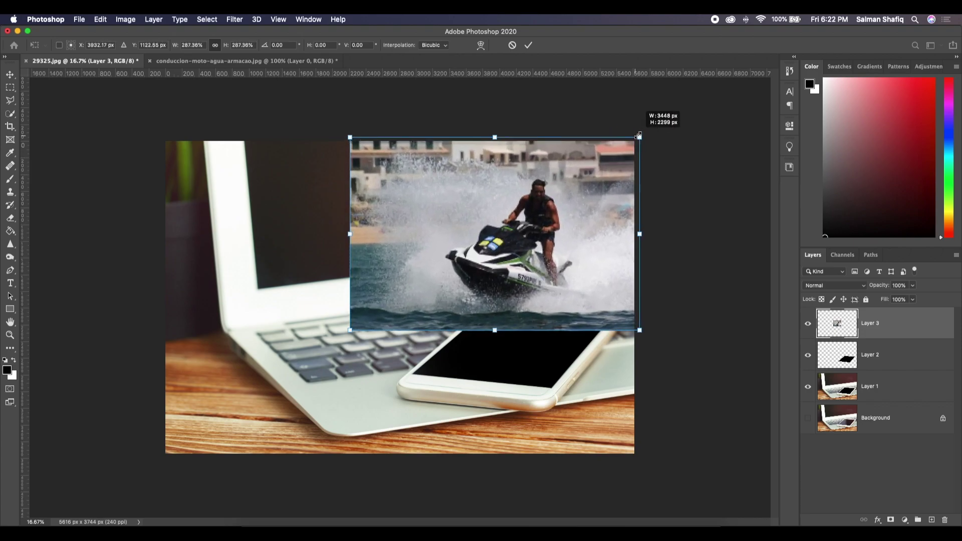
{"action": "left_click_drag", "start_coordinate": [603, 156], "coordinate": [638, 140]}
{"action": "left_click_drag", "start_coordinate": [565, 262], "coordinate": [563, 295]}
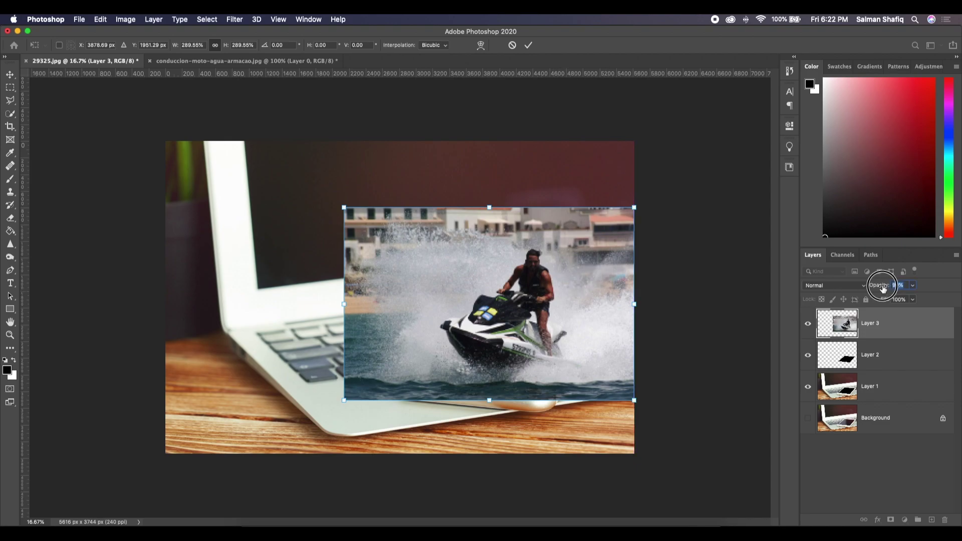
{"action": "left_click_drag", "start_coordinate": [886, 287], "coordinate": [868, 286]}
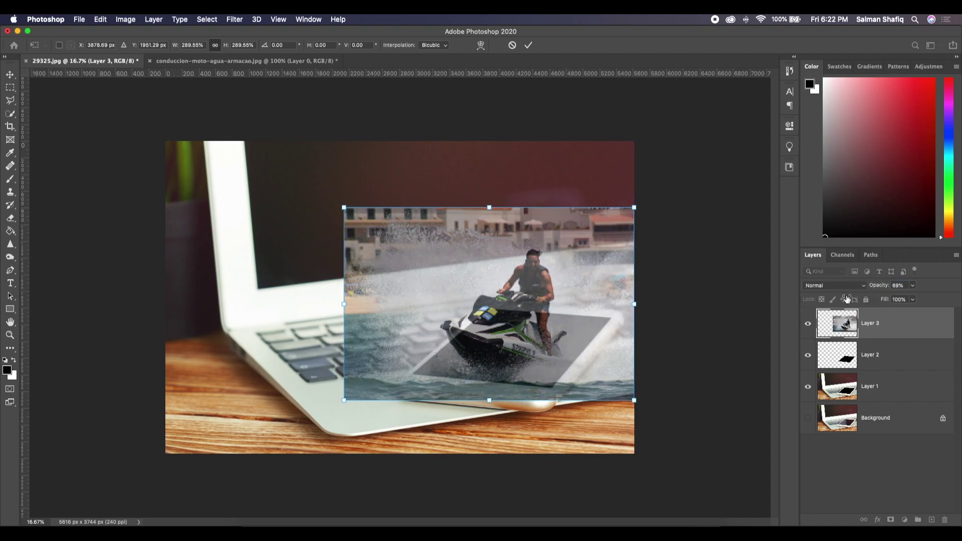
{"action": "left_click_drag", "start_coordinate": [564, 342], "coordinate": [575, 346]}
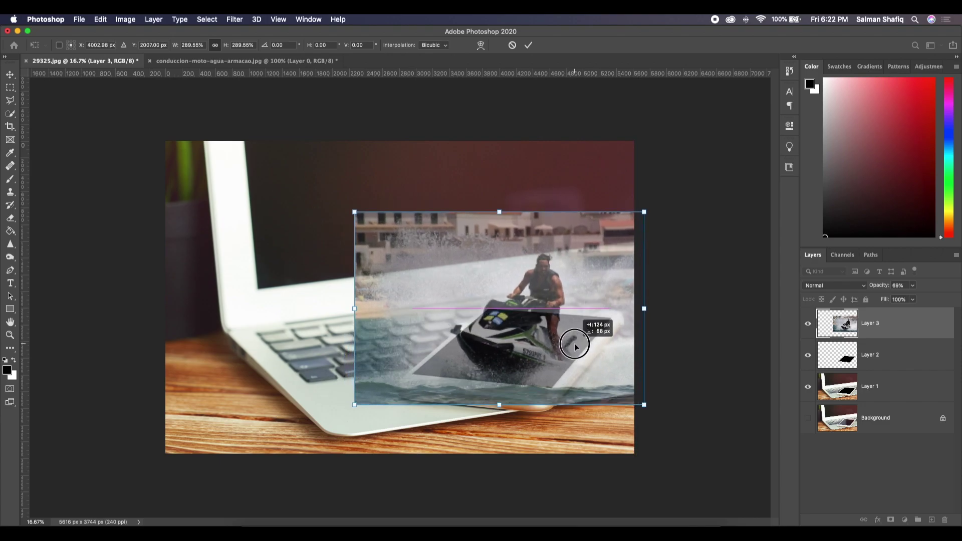
{"action": "left_click_drag", "start_coordinate": [575, 346], "coordinate": [575, 346]}
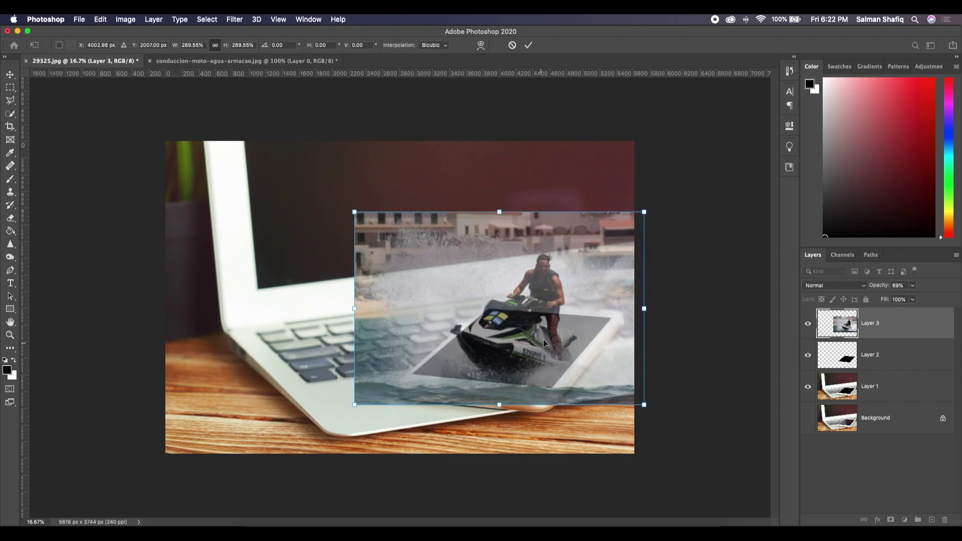
{"action": "left_click", "coordinate": [528, 45]}
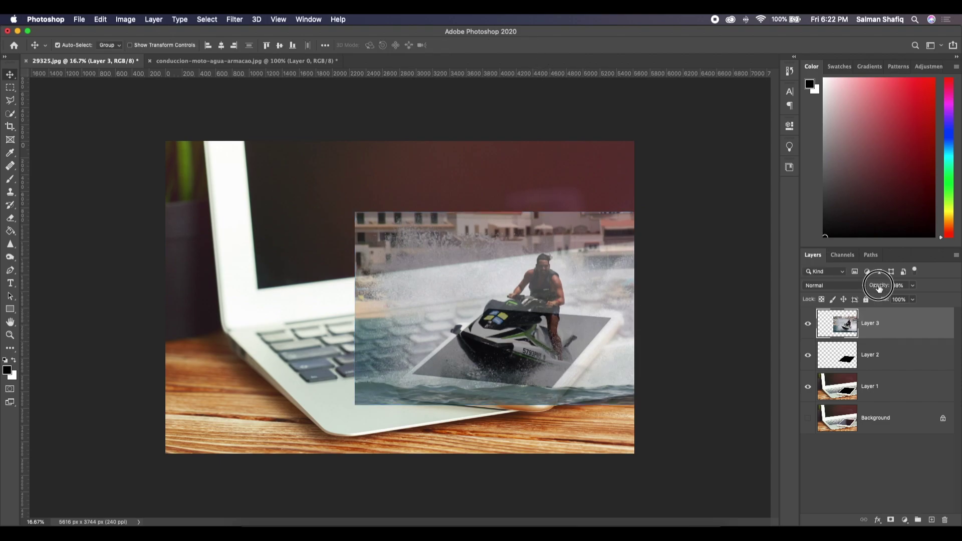
{"action": "left_click_drag", "start_coordinate": [878, 287], "coordinate": [903, 282]}
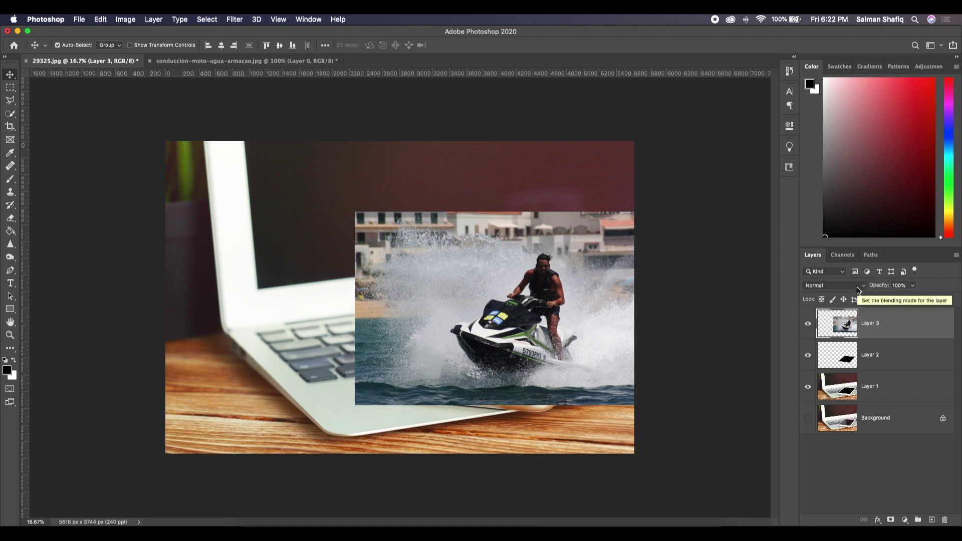
{"action": "key", "text": "super+0"}
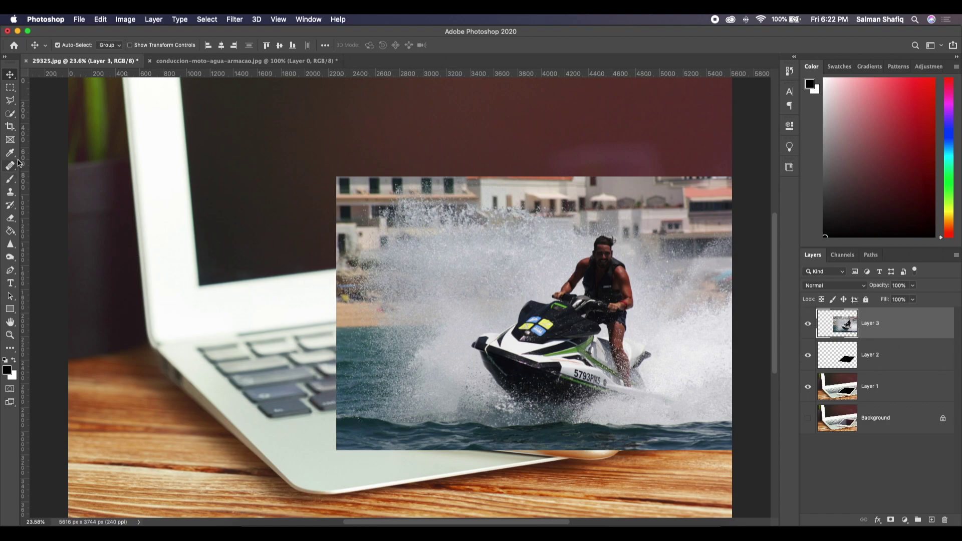
- Paint a Quick Selection over the rider and jet ski, zooming in to refine it
{"action": "left_click", "coordinate": [10, 116]}
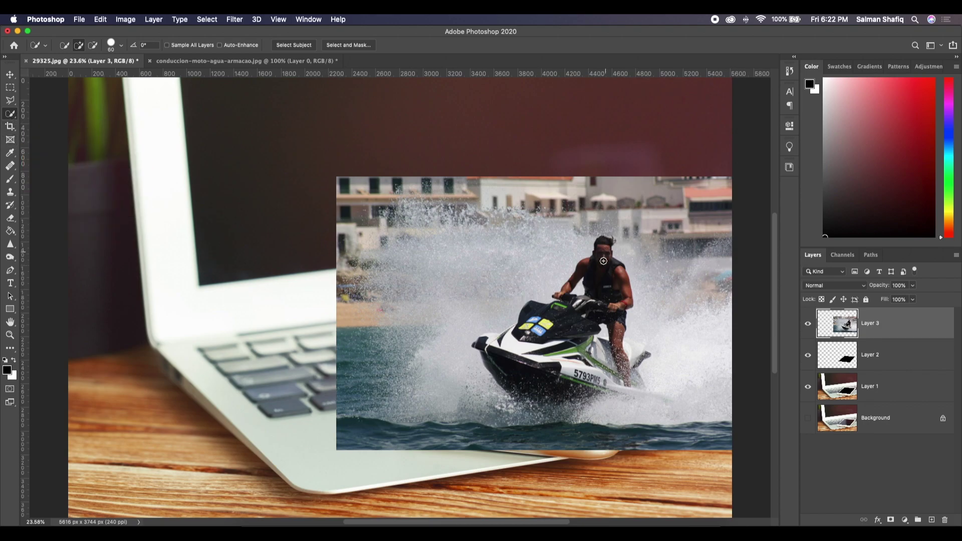
{"action": "key", "text": "bracketright"}
{"action": "mouse_move", "coordinate": [603, 245]}
{"action": "left_mouse_down"}
{"action": "mouse_move", "coordinate": [571, 315]}
{"action": "mouse_move", "coordinate": [492, 343]}
{"action": "mouse_move", "coordinate": [601, 368]}
{"action": "mouse_move", "coordinate": [591, 315]}
{"action": "left_mouse_up"}
{"action": "key", "text": "super+plus"}
{"action": "key", "text": "super+plus"}
{"action": "key", "text": "super+plus"}
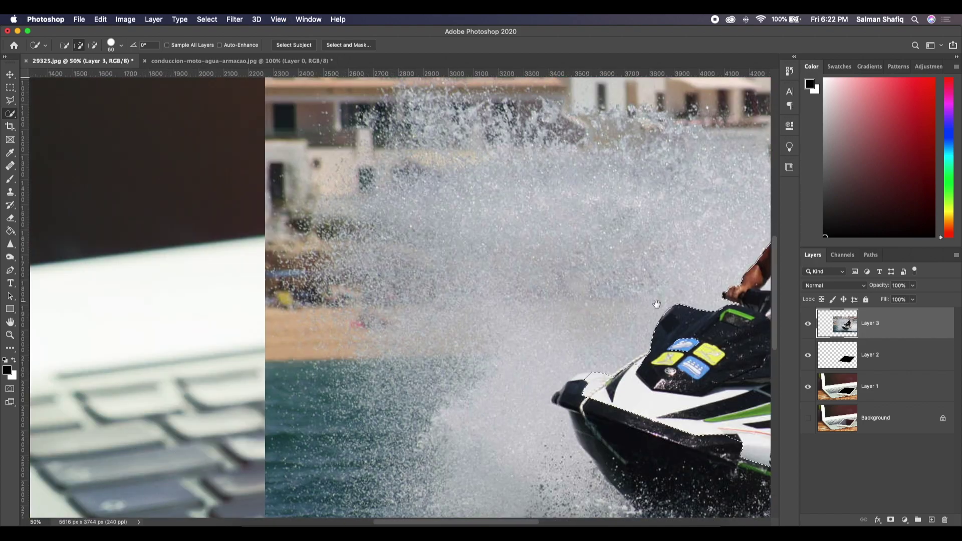
{"action": "left_click_drag", "start_coordinate": [702, 334], "coordinate": [399, 383]}
{"action": "key", "text": "super+r"}
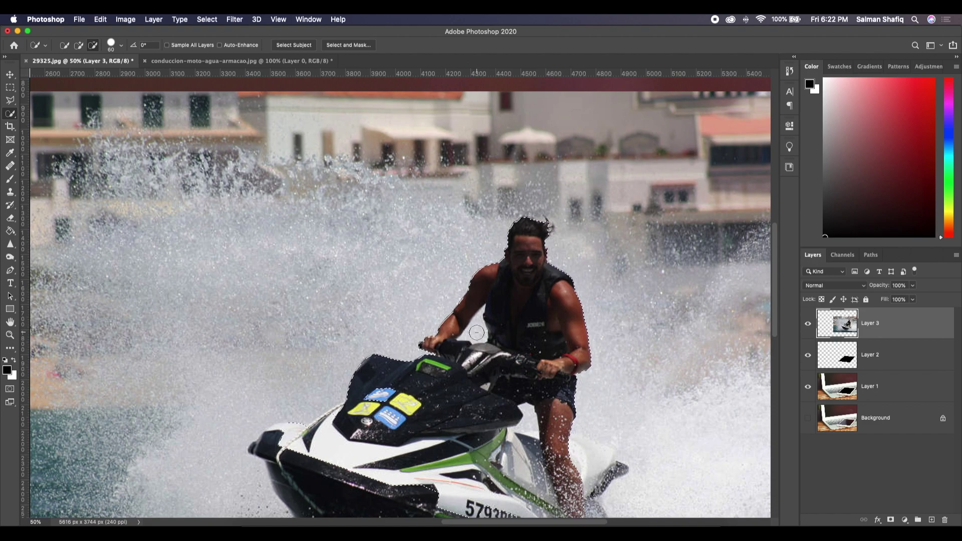
{"action": "key", "text": "alt"}
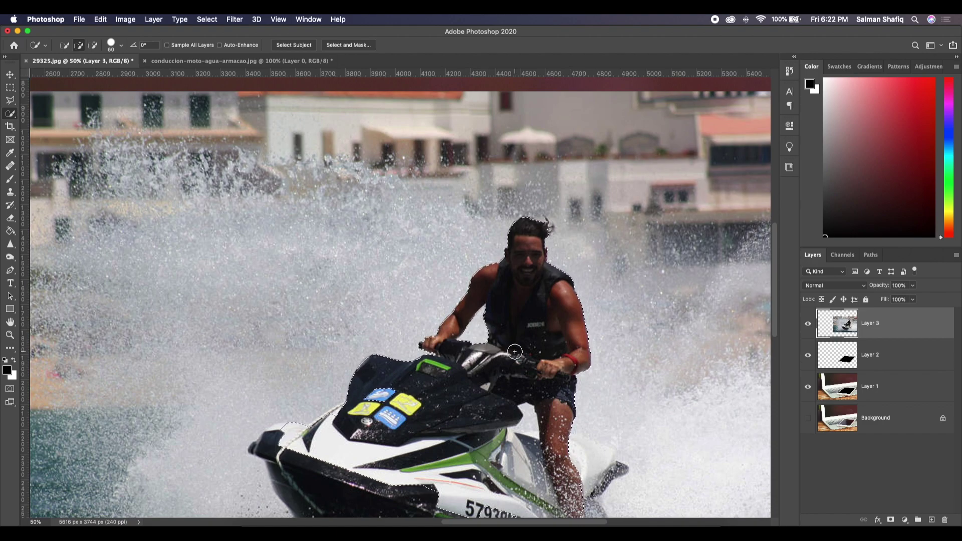
{"action": "key", "text": "super+0"}
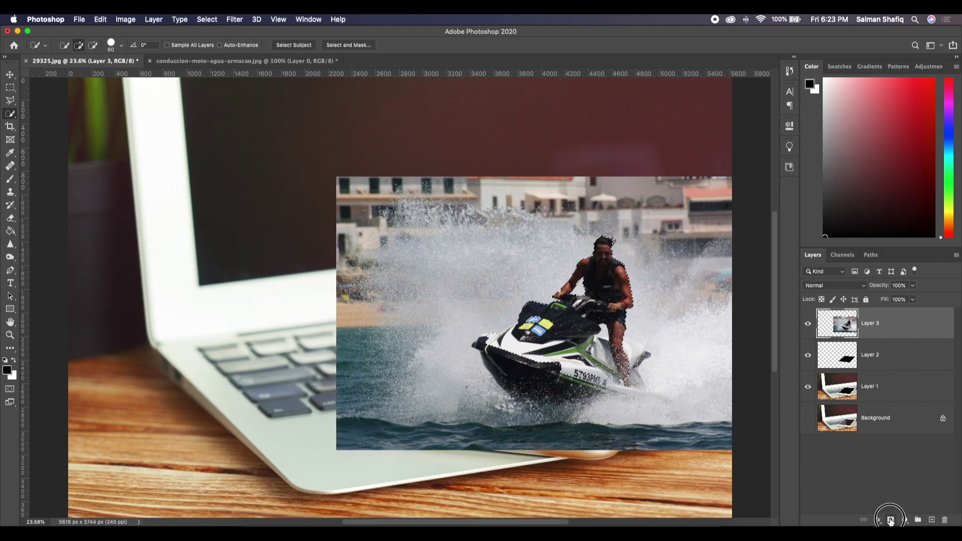
- Mask Layer 3 to the selected rider and jet ski, and duplicate it as Layer 3 copy
{"action": "left_click", "coordinate": [889, 520]}
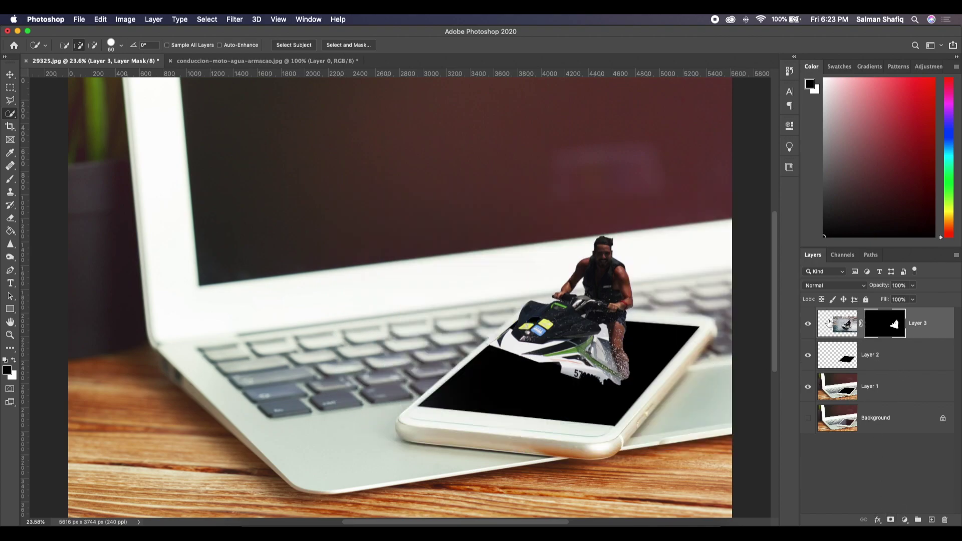
{"action": "left_click", "coordinate": [830, 324]}
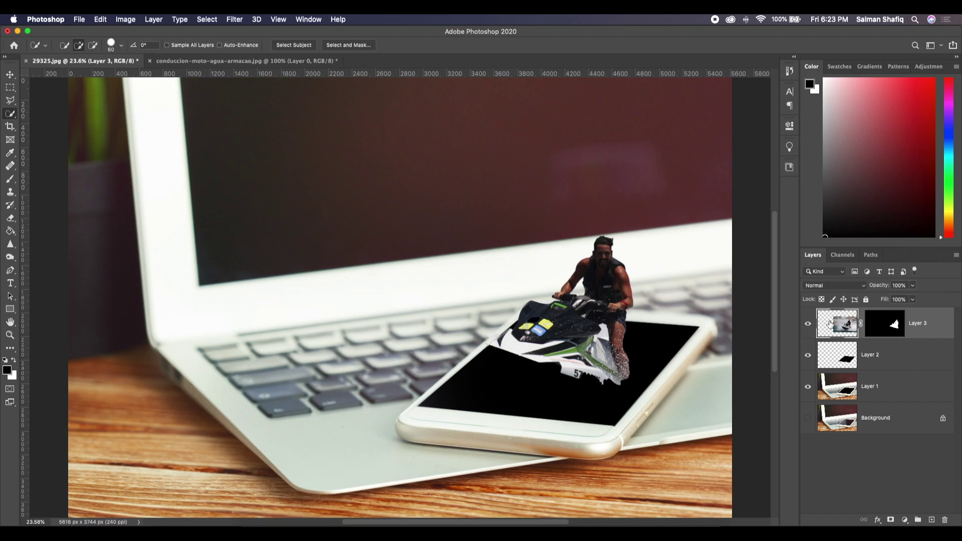
{"action": "key", "text": "super+j"}
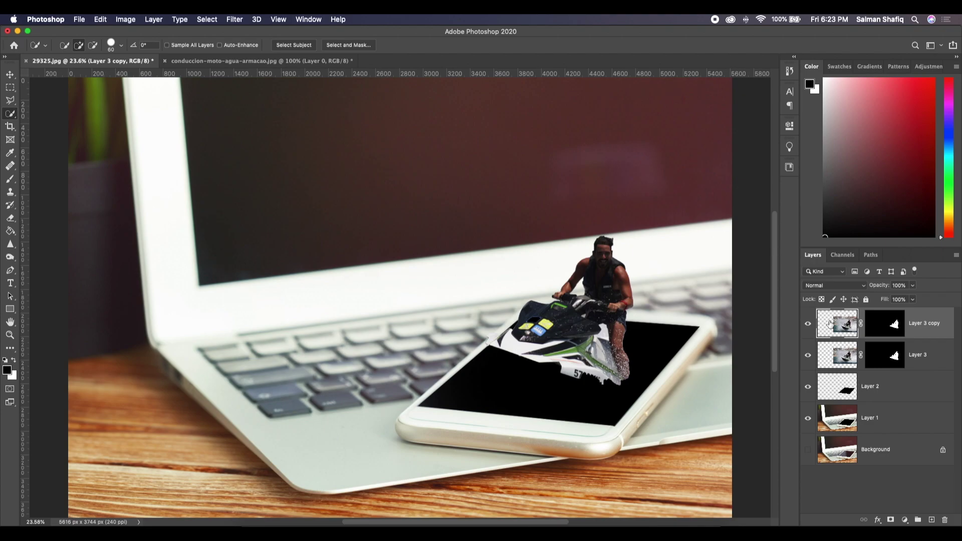
{"action": "left_click", "coordinate": [833, 355]}
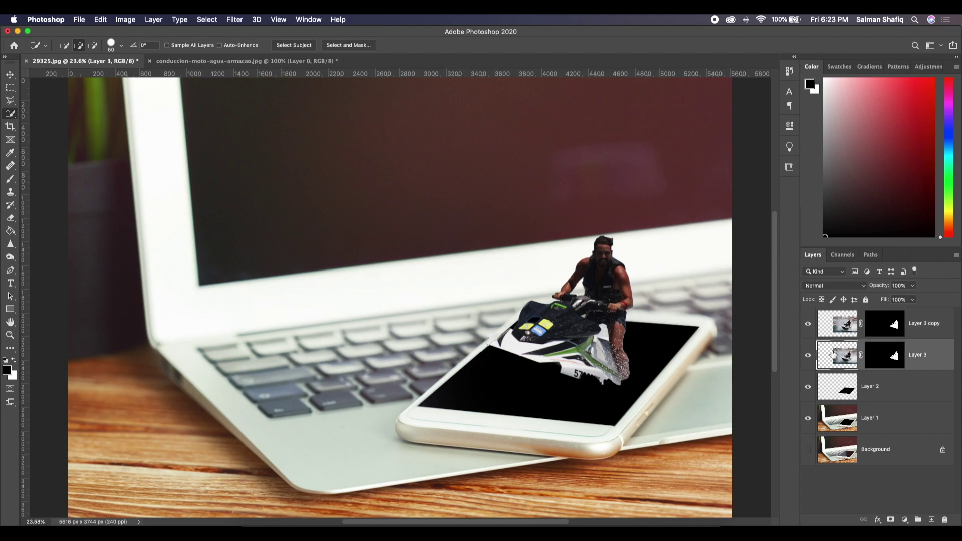
{"action": "right_click", "coordinate": [938, 360]}
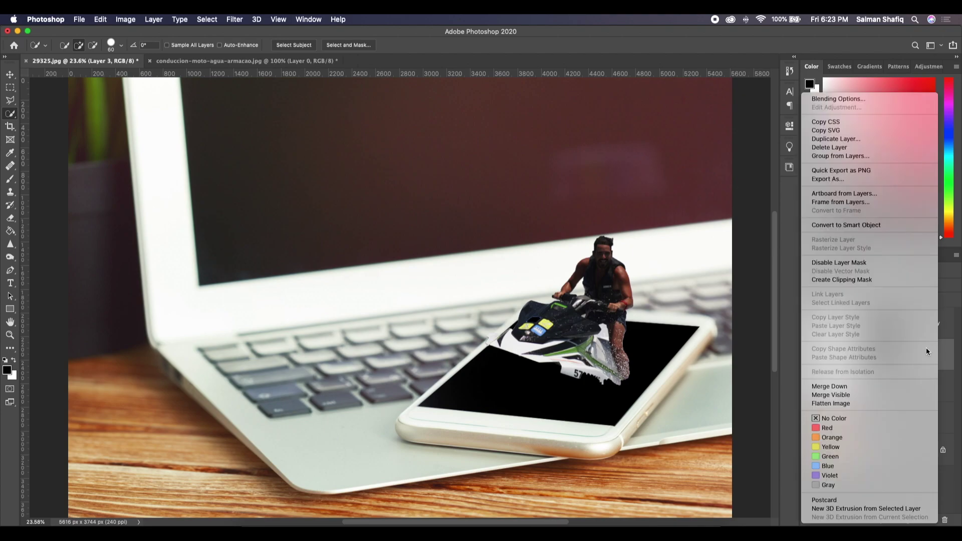
- Clip Layer 3 to the black screen layer, check by toggling Layer 3 copy, then target Layer 3's mask
{"action": "left_click", "coordinate": [869, 280]}
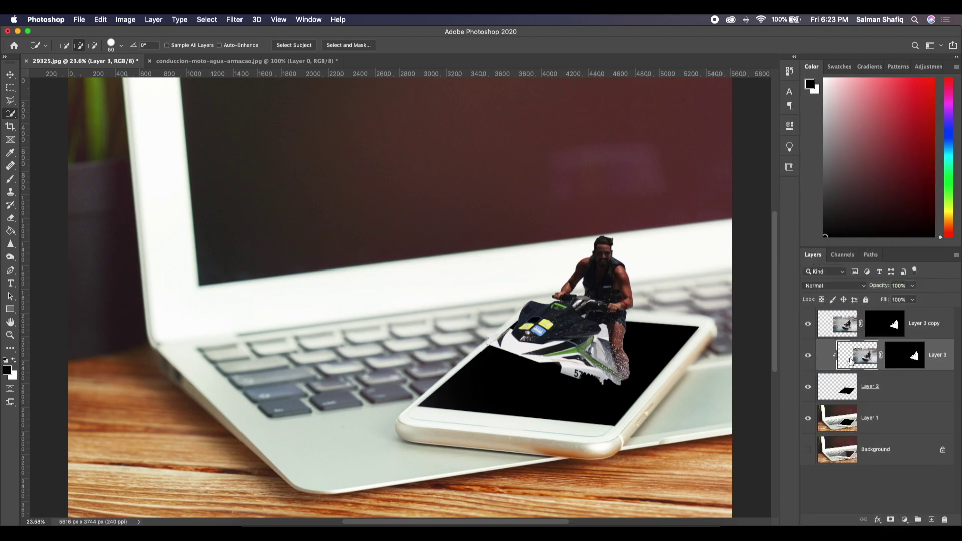
{"action": "left_click", "coordinate": [807, 323]}
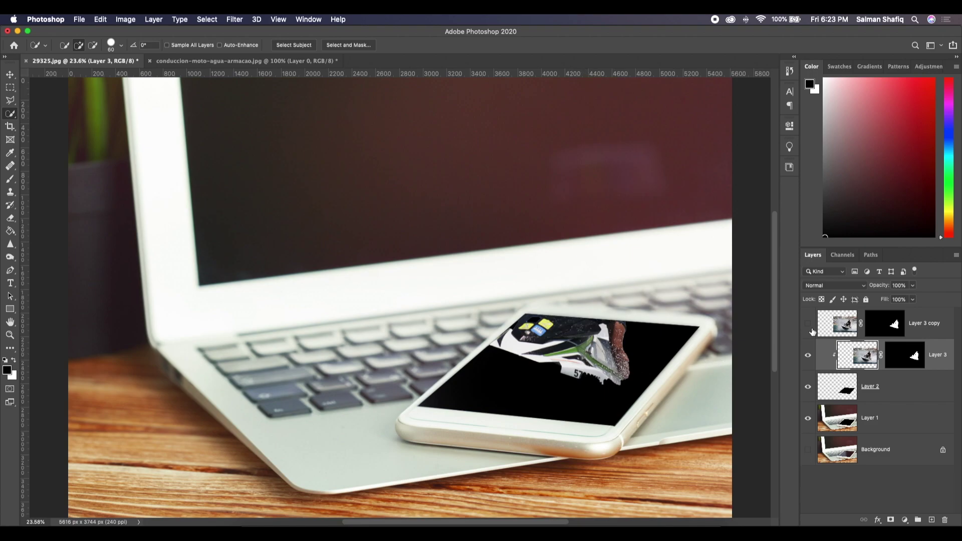
{"action": "left_click", "coordinate": [807, 324]}
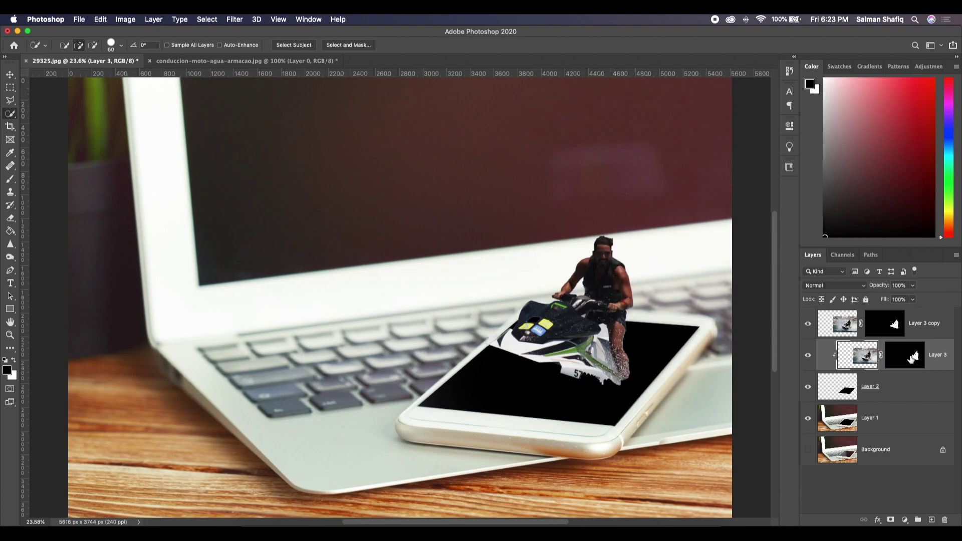
{"action": "left_click", "coordinate": [912, 357]}
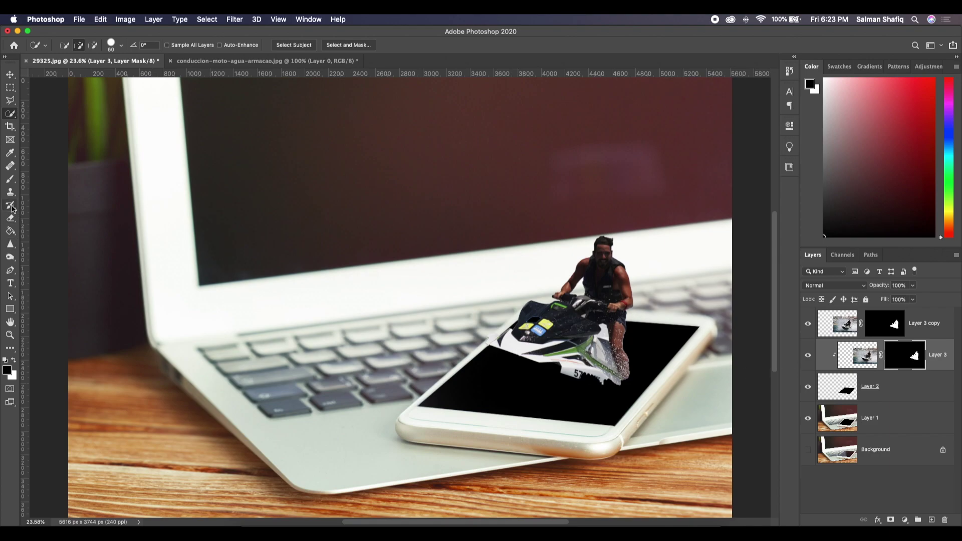
{"action": "key", "text": "b"}
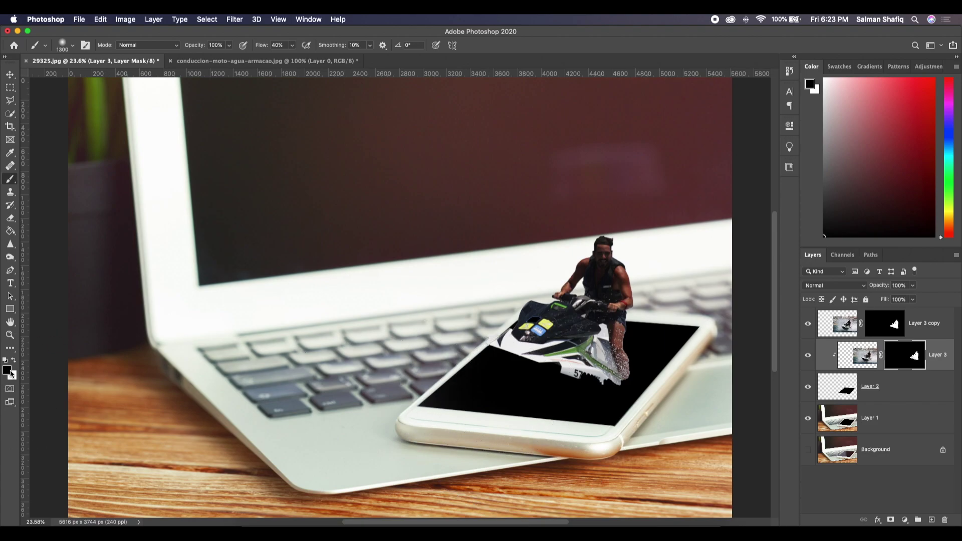
- Paint white on Layer 3's mask to reveal the lower hull and water spray on screen
{"action": "key", "text": "x"}
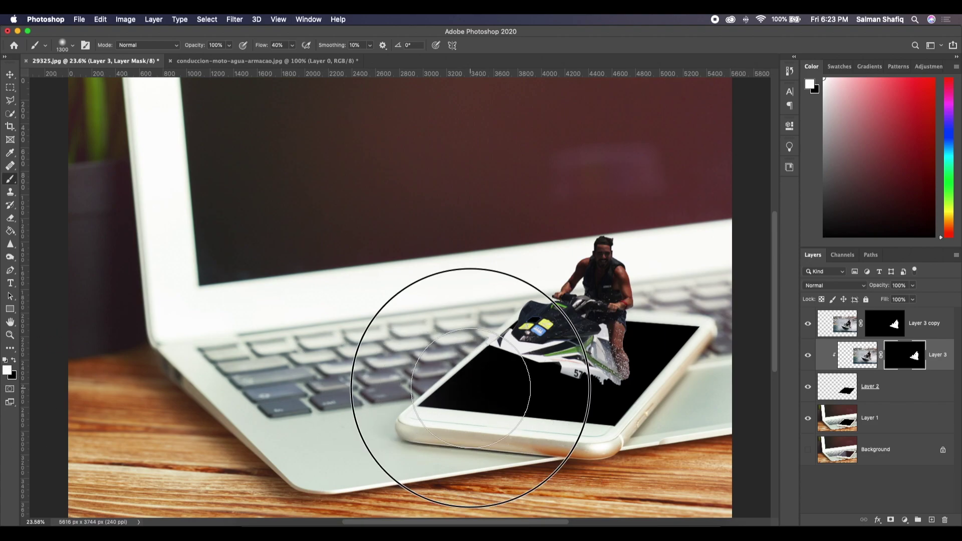
{"action": "mouse_move", "coordinate": [462, 397]}
{"action": "left_mouse_down"}
{"action": "mouse_move", "coordinate": [485, 389]}
{"action": "mouse_move", "coordinate": [504, 354]}
{"action": "mouse_move", "coordinate": [564, 332]}
{"action": "mouse_move", "coordinate": [592, 410]}
{"action": "mouse_move", "coordinate": [623, 354]}
{"action": "mouse_move", "coordinate": [440, 354]}
{"action": "mouse_move", "coordinate": [526, 365]}
{"action": "mouse_move", "coordinate": [484, 406]}
{"action": "mouse_move", "coordinate": [569, 408]}
{"action": "mouse_move", "coordinate": [644, 312]}
{"action": "mouse_move", "coordinate": [511, 408]}
{"action": "mouse_move", "coordinate": [634, 320]}
{"action": "mouse_move", "coordinate": [516, 365]}
{"action": "left_mouse_up"}
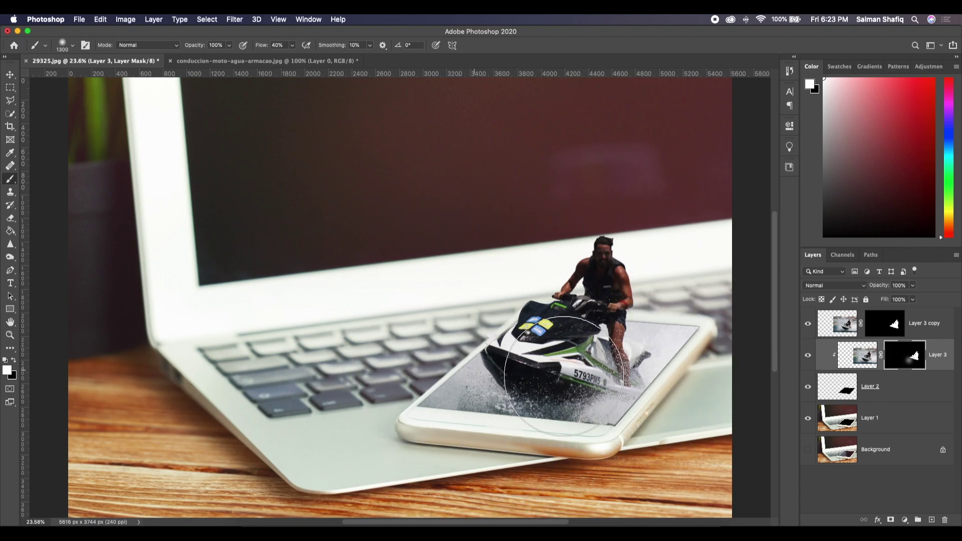
{"action": "left_click_drag", "start_coordinate": [526, 361], "coordinate": [594, 361]}
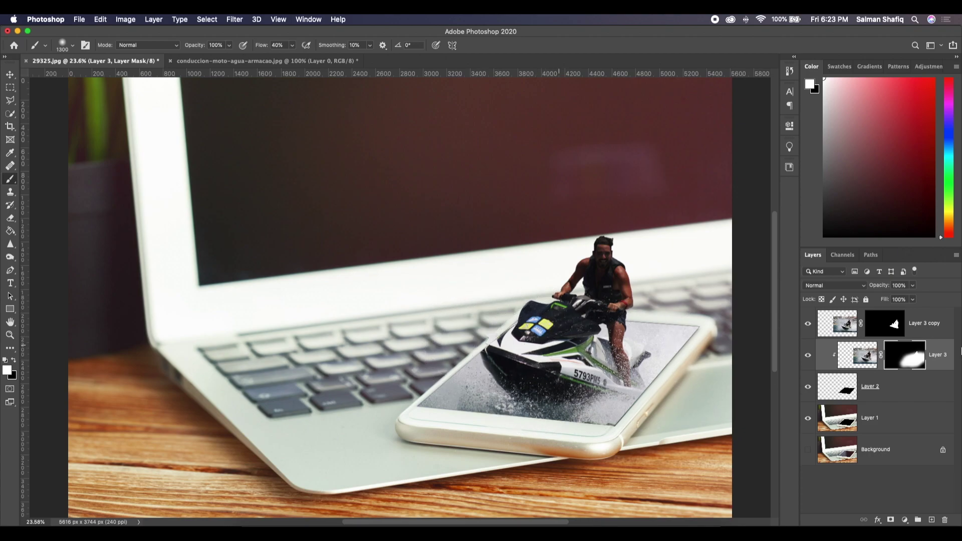
- With a smaller brush on Layer 3 copy's mask, let the hull's left side overlap the phone edge
{"action": "left_click", "coordinate": [893, 329]}
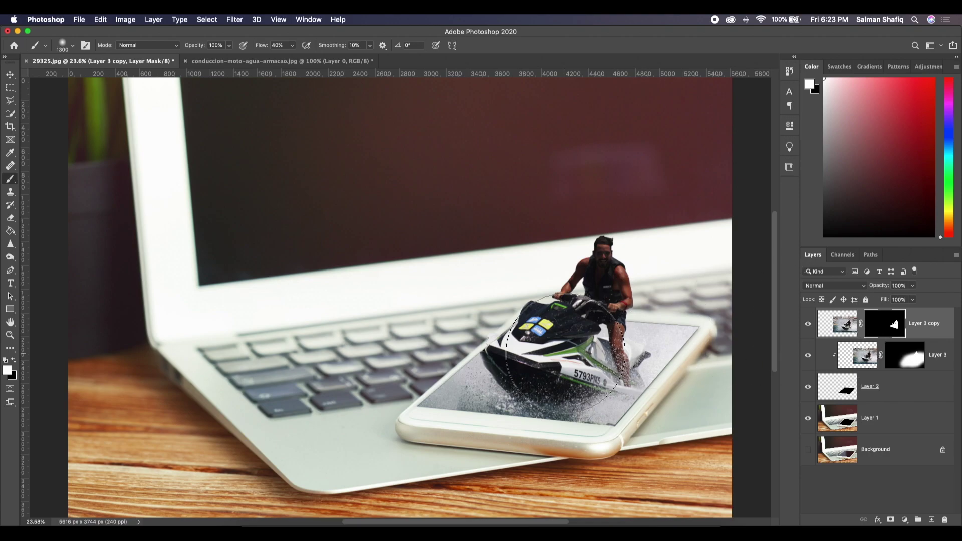
{"action": "key", "text": "bracketleft"}
{"action": "key", "text": "bracketleft"}
{"action": "key", "text": "bracketleft"}
{"action": "key", "text": "super+plus"}
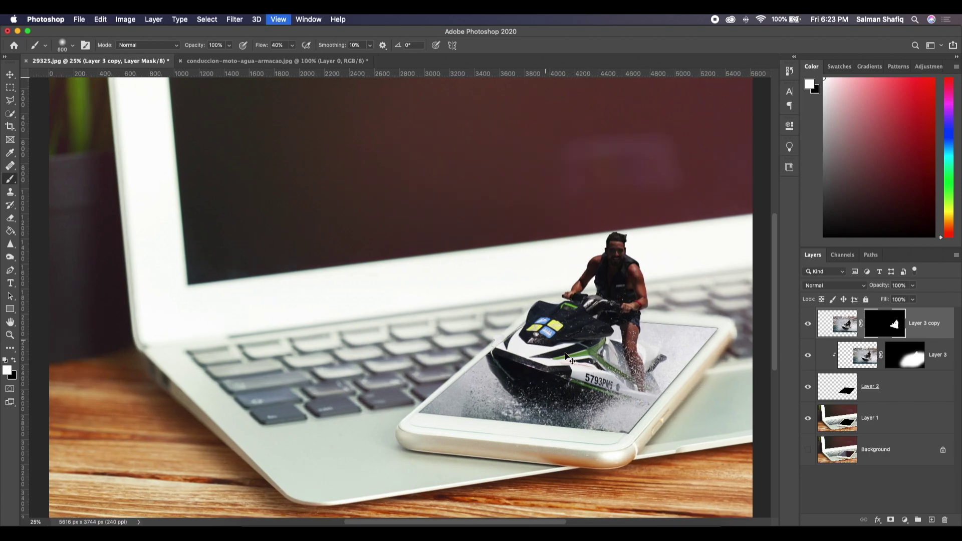
{"action": "key", "text": "super+plus"}
{"action": "key", "text": "super+plus"}
{"action": "key", "text": "super+plus"}
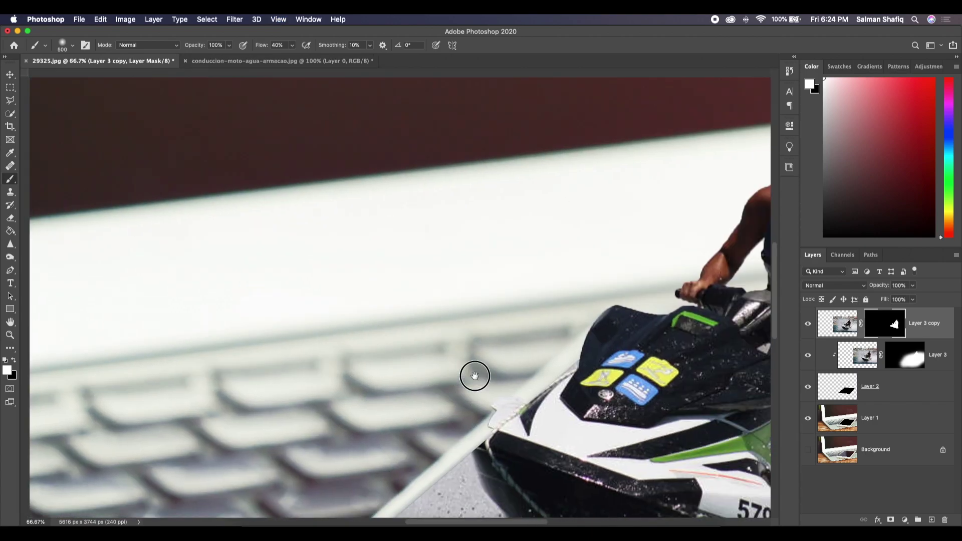
{"action": "left_click_drag", "start_coordinate": [648, 410], "coordinate": [400, 350]}
{"action": "key", "text": "super+r"}
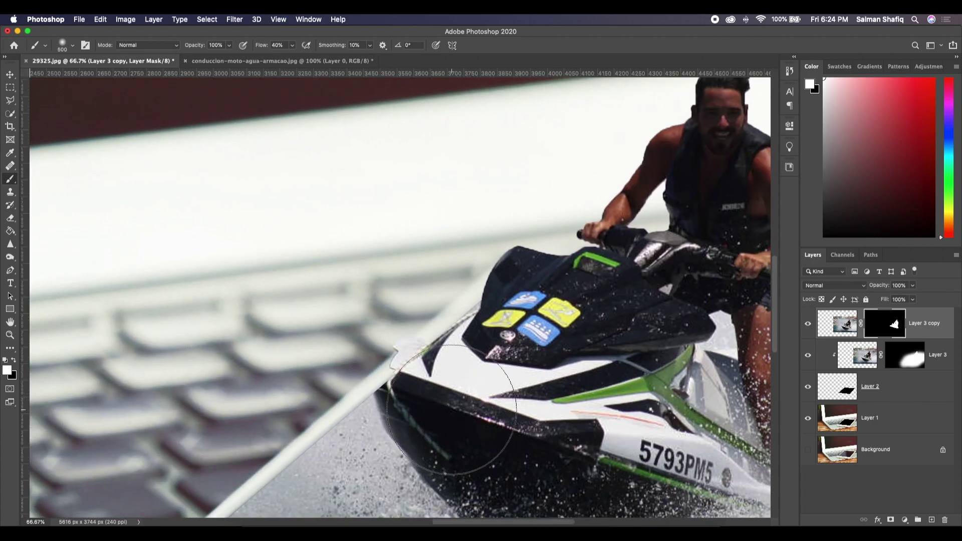
{"action": "left_click_drag", "start_coordinate": [451, 408], "coordinate": [444, 405]}
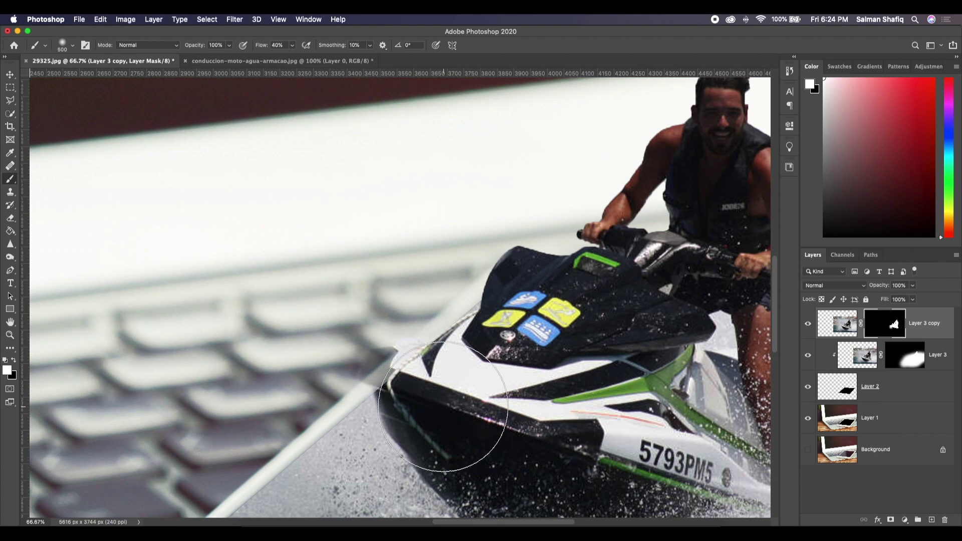
{"action": "key", "text": "super+minus"}
{"action": "key", "text": "super+minus"}
{"action": "key", "text": "super+minus"}
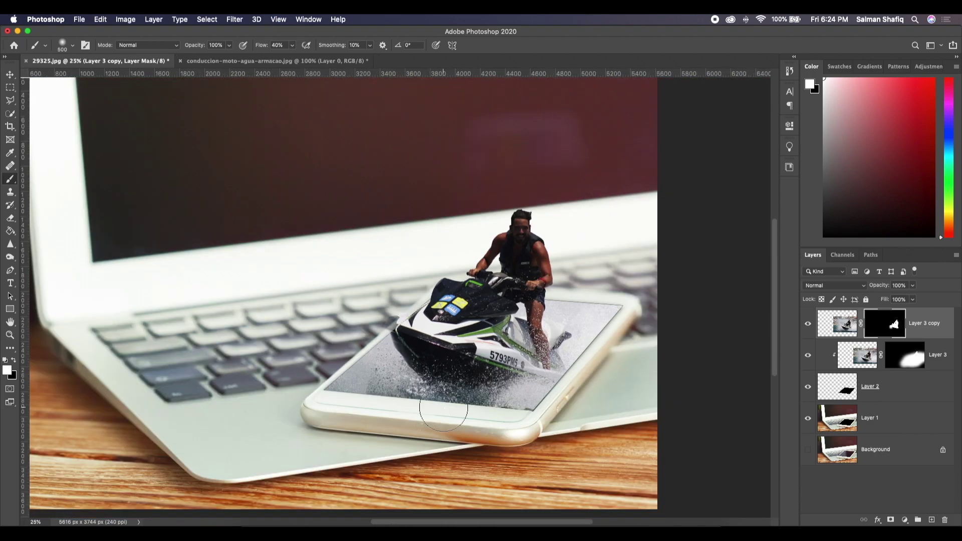
- Refine the mask along the hull, reveal the rider's arm and head, and hide the nose area
{"action": "key", "text": "super+equal"}
{"action": "key", "text": "super+equal"}
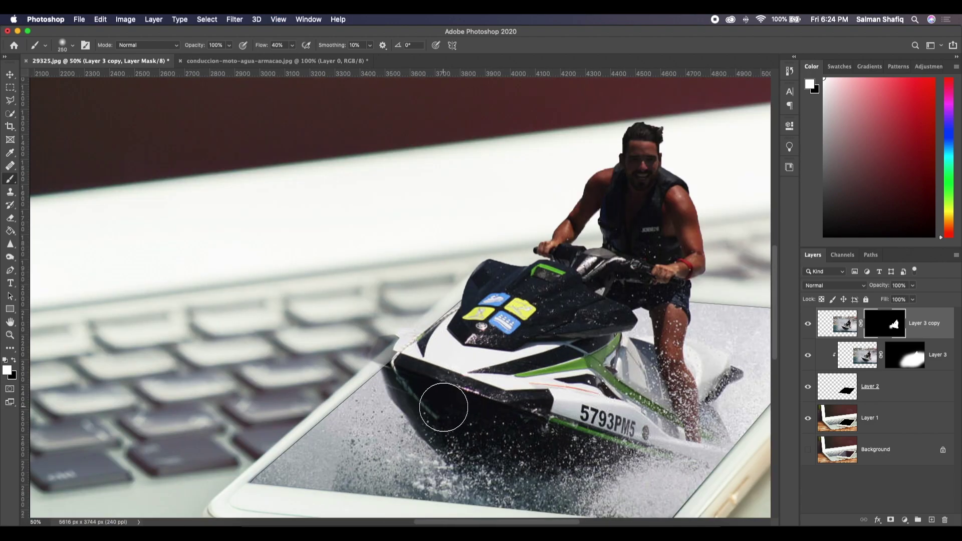
{"action": "key", "text": "bracketleft"}
{"action": "key", "text": "bracketleft"}
{"action": "key", "text": "bracketleft"}
{"action": "mouse_move", "coordinate": [396, 367]}
{"action": "left_mouse_down"}
{"action": "mouse_move", "coordinate": [387, 349]}
{"action": "mouse_move", "coordinate": [684, 269]}
{"action": "left_mouse_up"}
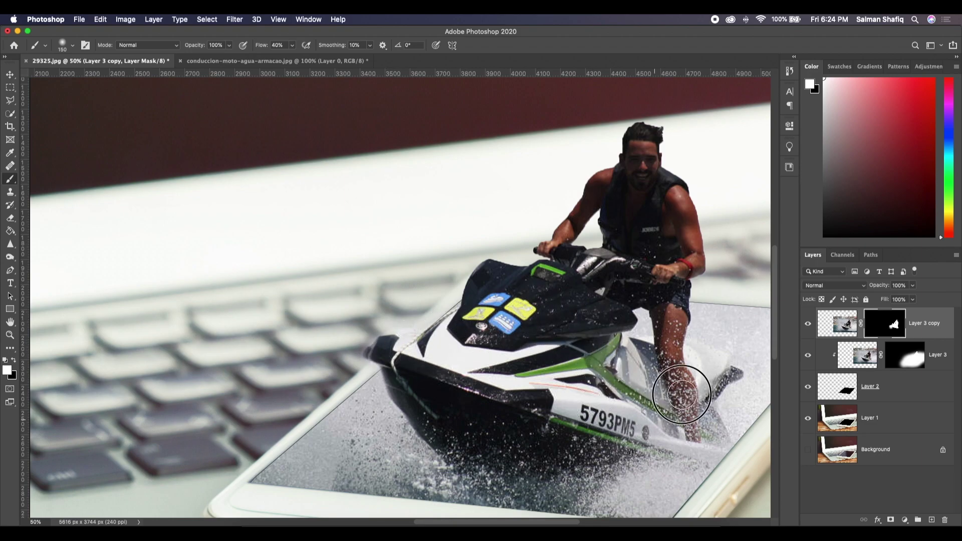
{"action": "left_click_drag", "start_coordinate": [684, 269], "coordinate": [644, 146]}
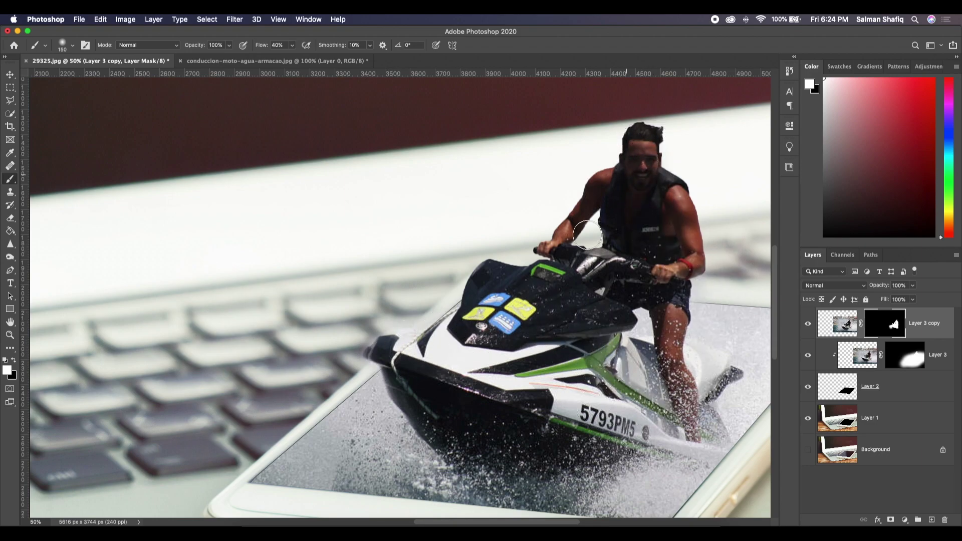
{"action": "mouse_move", "coordinate": [415, 402]}
{"action": "left_mouse_down"}
{"action": "mouse_move", "coordinate": [403, 410]}
{"action": "mouse_move", "coordinate": [674, 384]}
{"action": "left_mouse_up"}
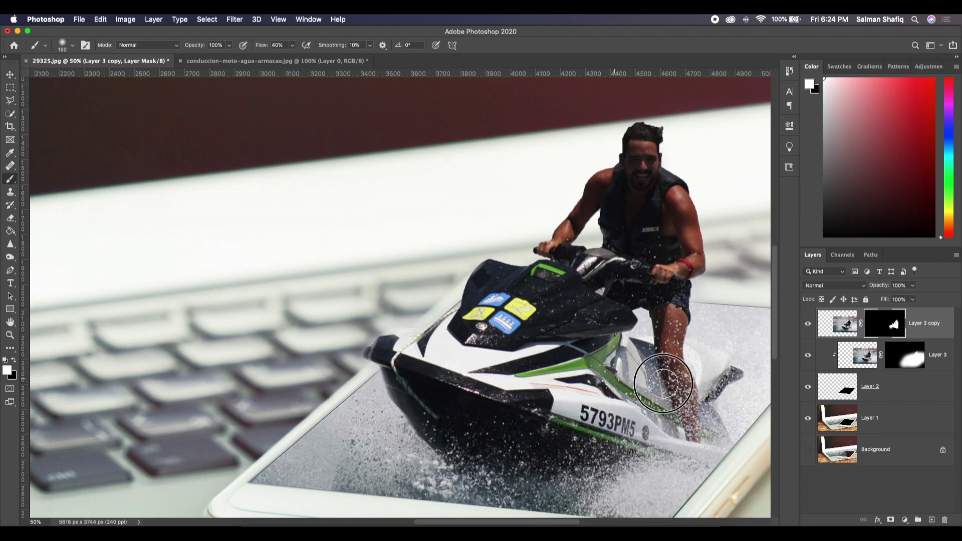
{"action": "key", "text": "super+0"}
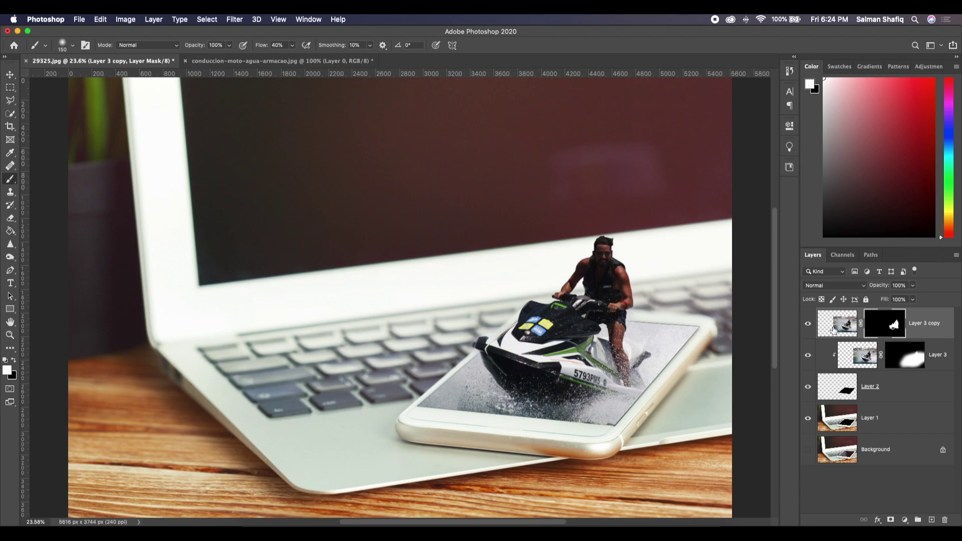
{"action": "left_click", "coordinate": [836, 423], "text": "shift"}
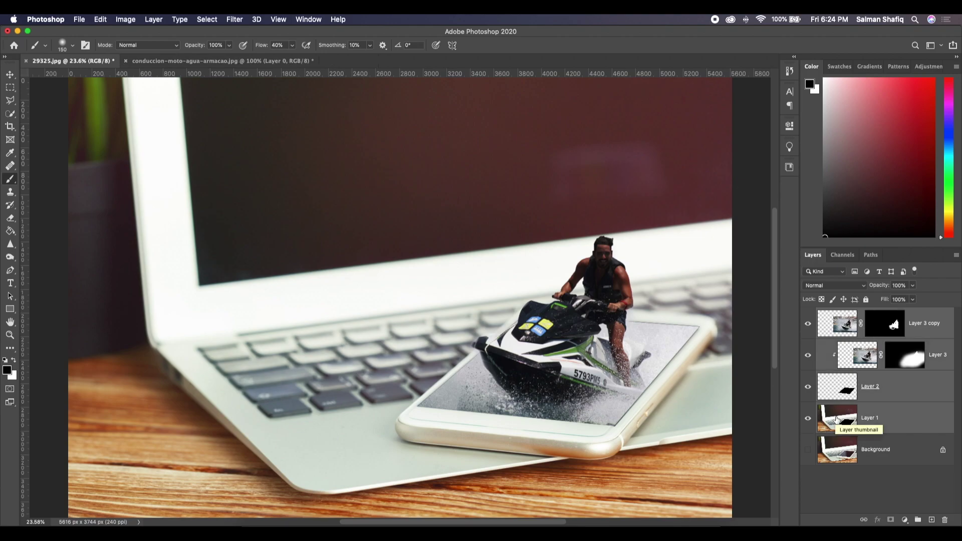
- Group the selected layers, Layer 3 copy through Layer 1, into Group 1
{"action": "key", "text": "super+g"}
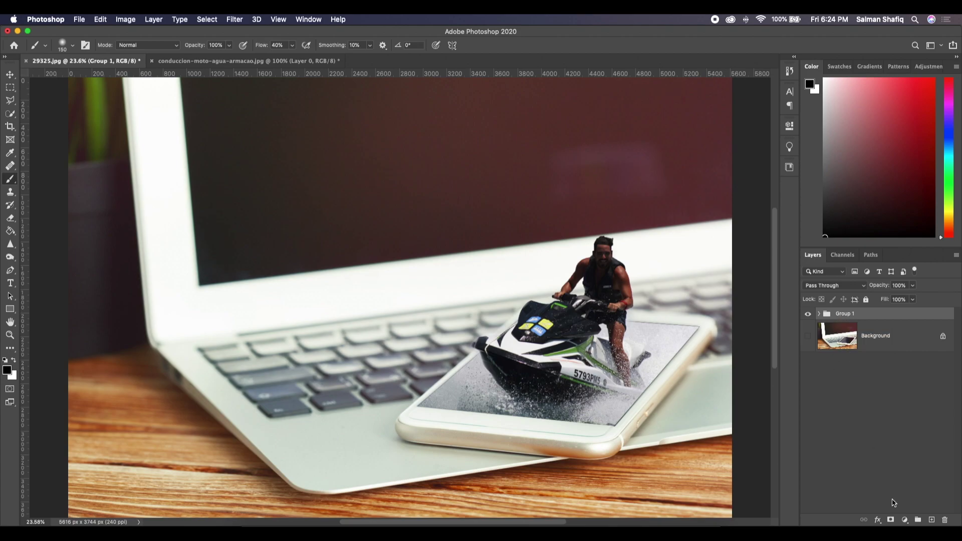
- Add a Hue/Saturation layer with Hue -18, Saturation +11 and Lightness -9
{"action": "left_click", "coordinate": [904, 521]}
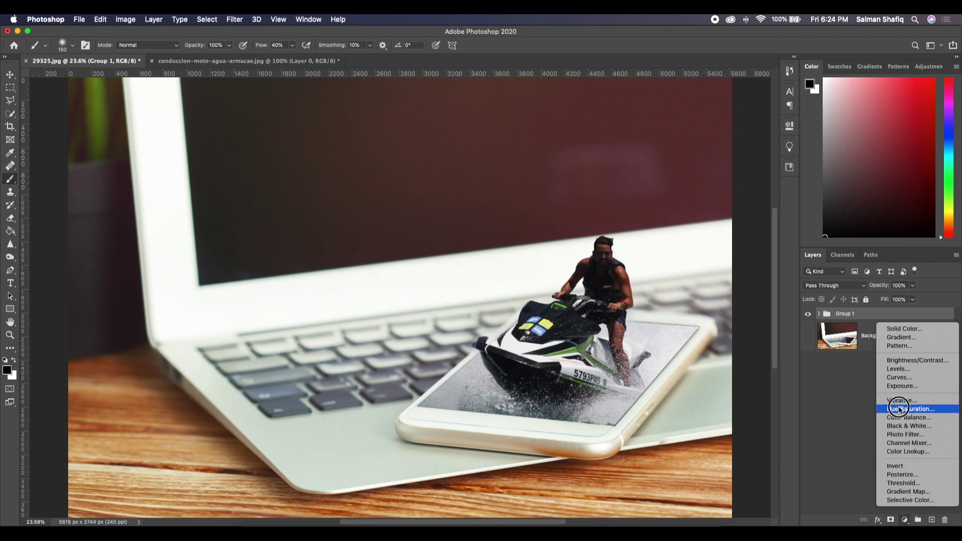
{"action": "left_click", "coordinate": [869, 402]}
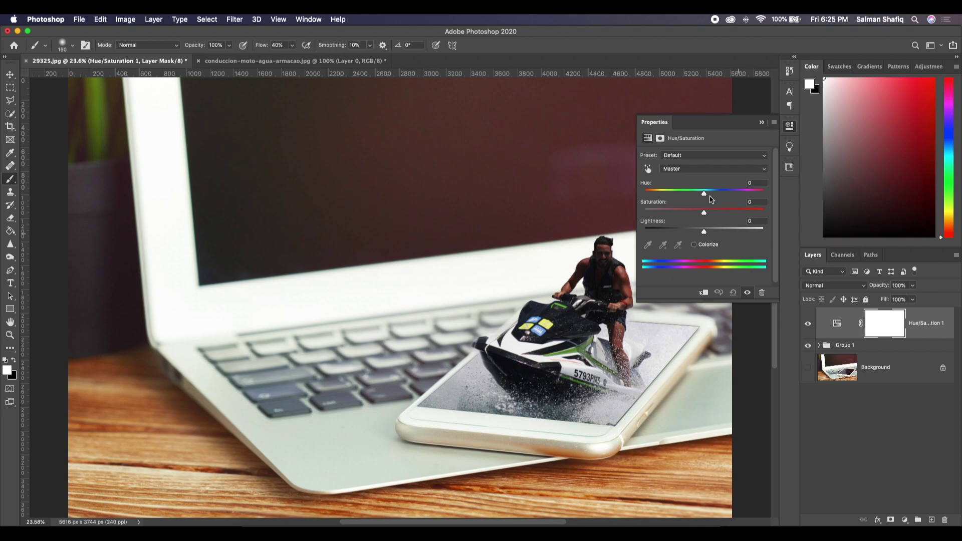
{"action": "left_click_drag", "start_coordinate": [703, 195], "coordinate": [693, 192]}
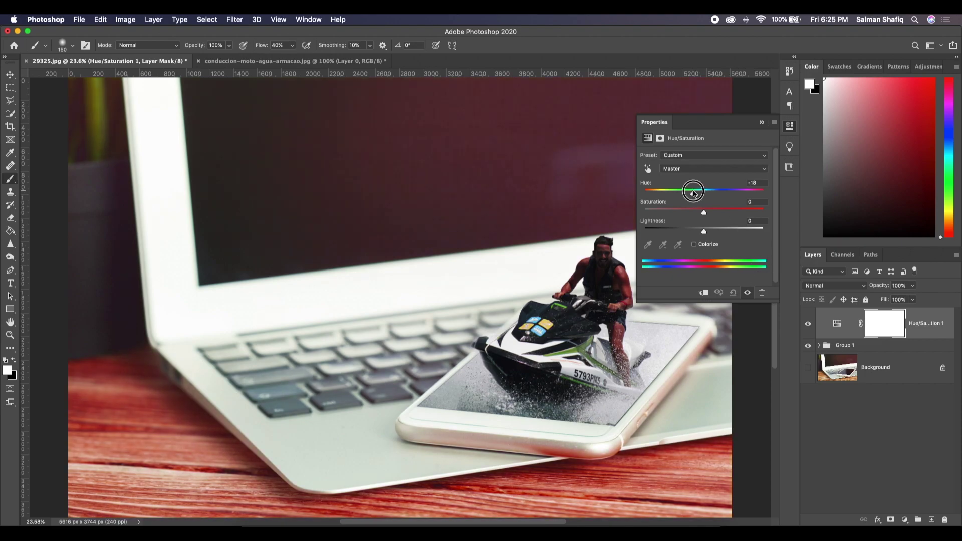
{"action": "mouse_move", "coordinate": [704, 212]}
{"action": "left_mouse_down"}
{"action": "mouse_move", "coordinate": [716, 214]}
{"action": "mouse_move", "coordinate": [698, 232]}
{"action": "left_mouse_up"}
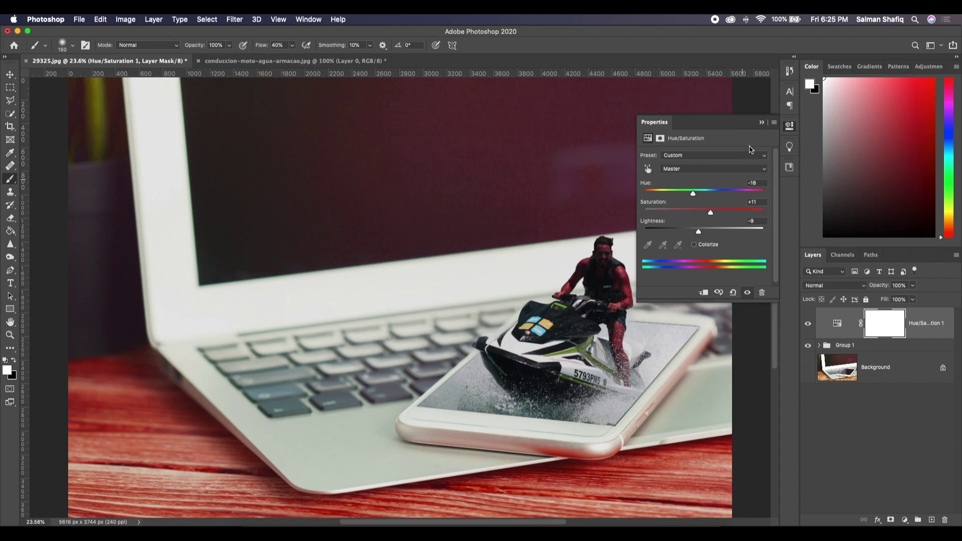
{"action": "left_click", "coordinate": [760, 124]}
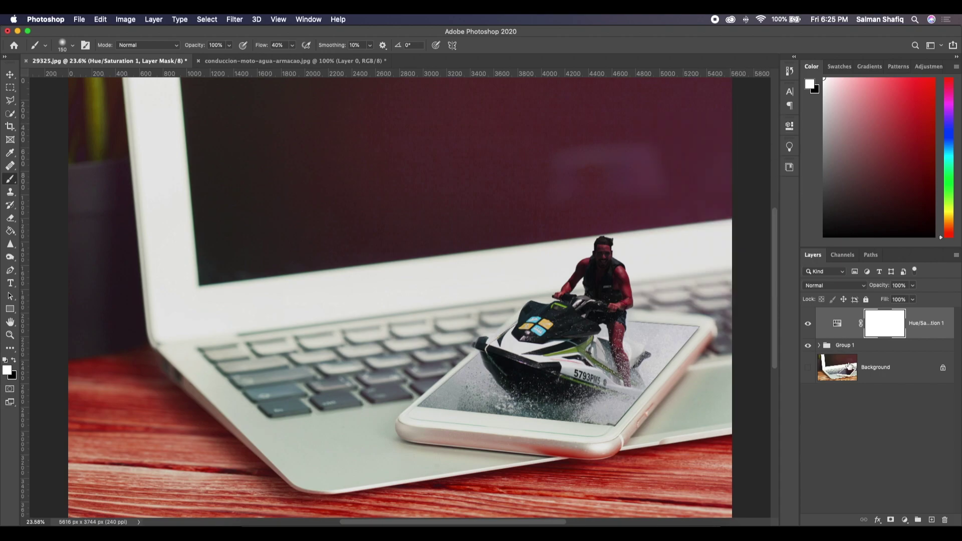
- Add a Color Lookup adjustment layer using the Crisp_Winter.look 3DLUT preset
{"action": "left_click", "coordinate": [905, 520]}
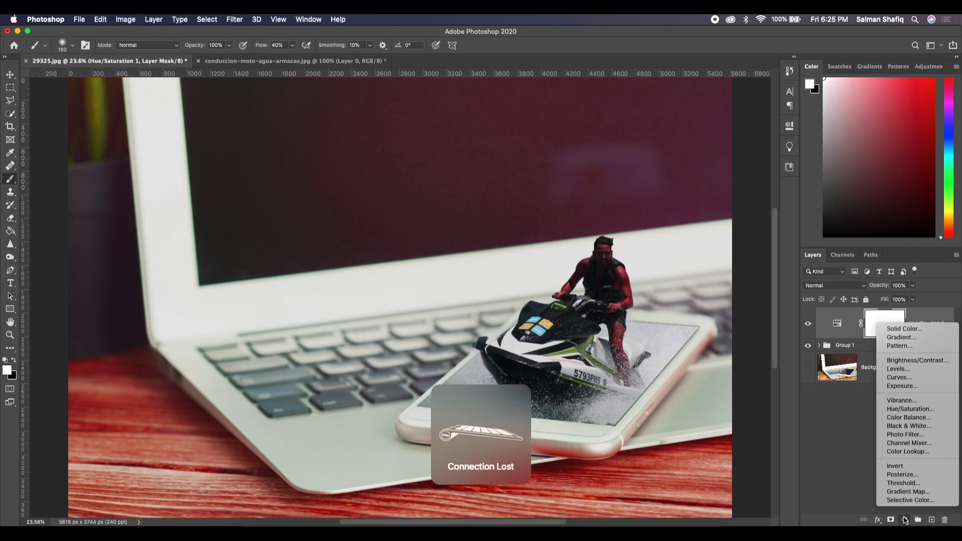
{"action": "left_click", "coordinate": [906, 450]}
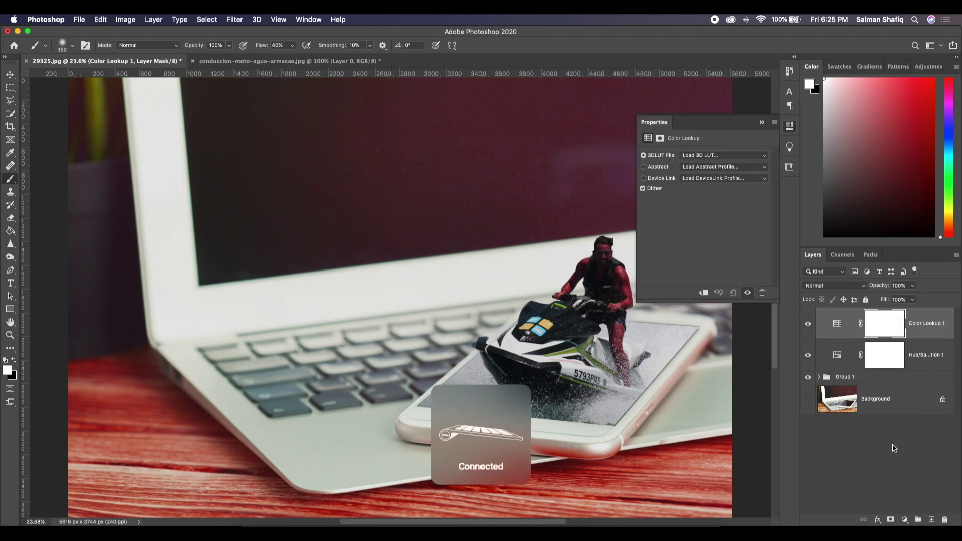
{"action": "left_click", "coordinate": [735, 156]}
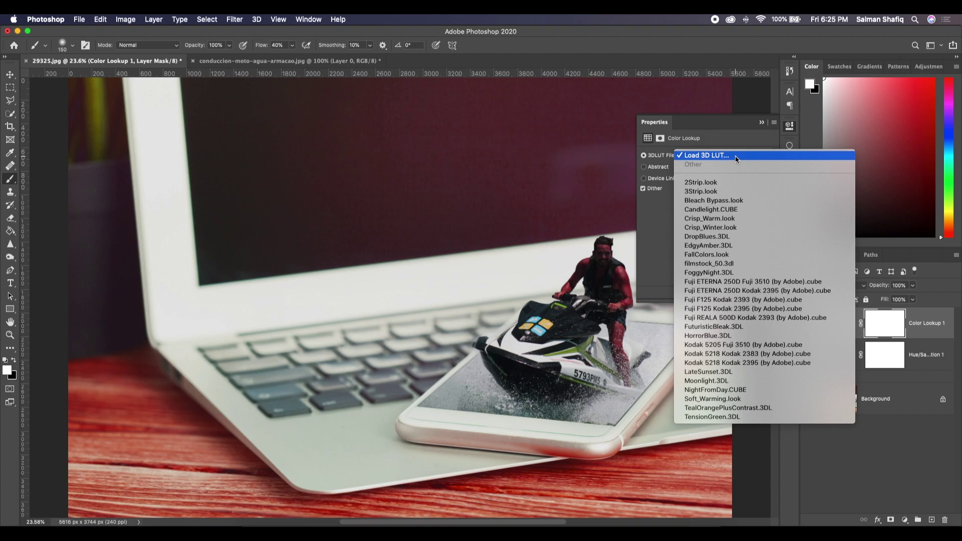
{"action": "left_click", "coordinate": [719, 228]}
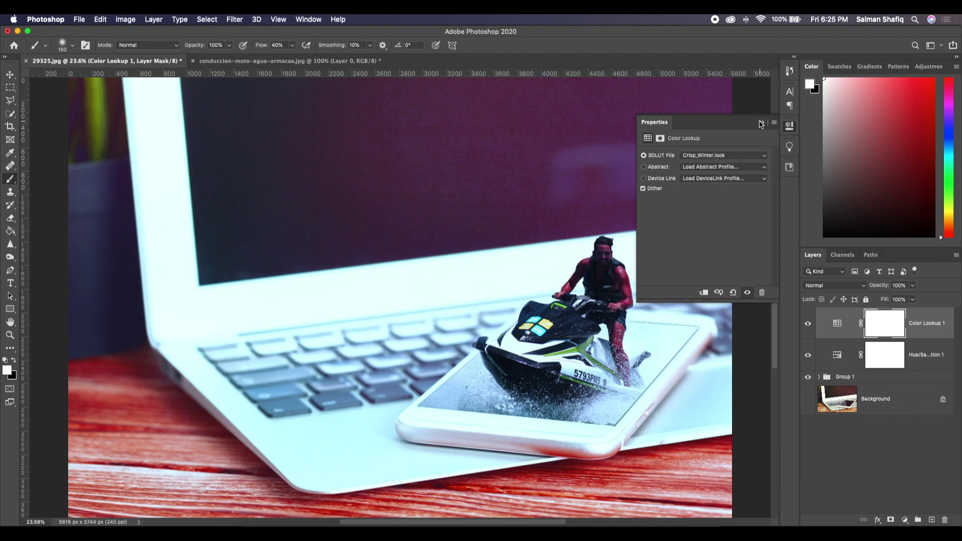
{"action": "left_click", "coordinate": [760, 123]}
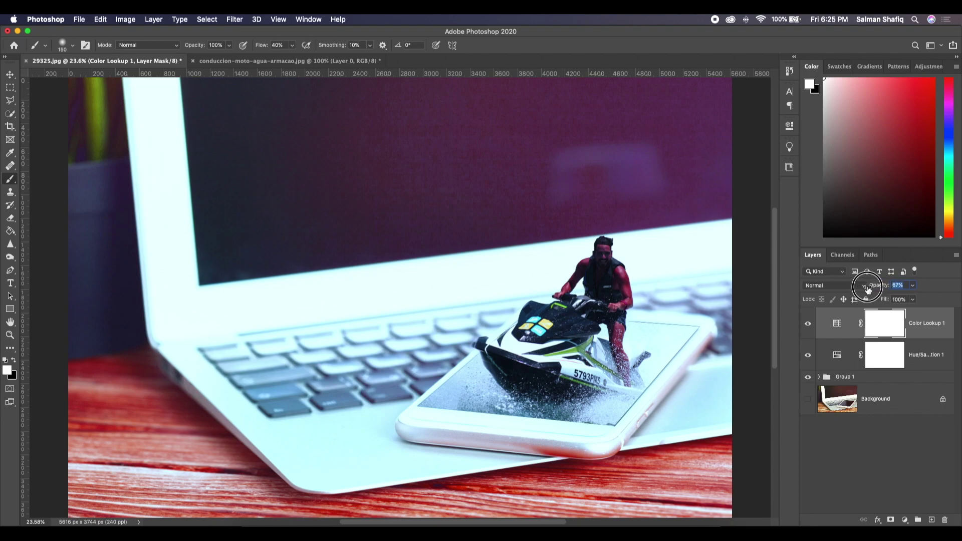
- Set Color Lookup 1 to 50% opacity, compare it on and off, and expand Group 1
{"action": "left_click_drag", "start_coordinate": [875, 288], "coordinate": [860, 288]}
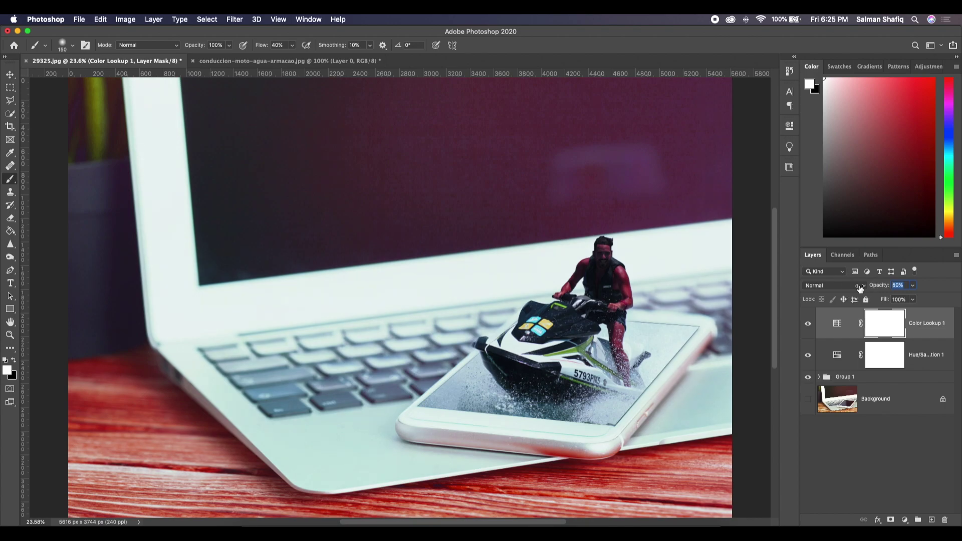
{"action": "left_click_drag", "start_coordinate": [860, 289], "coordinate": [857, 290]}
{"action": "left_click", "coordinate": [807, 324]}
{"action": "left_click", "coordinate": [807, 325]}
{"action": "left_click", "coordinate": [807, 325]}
{"action": "left_click", "coordinate": [821, 377]}
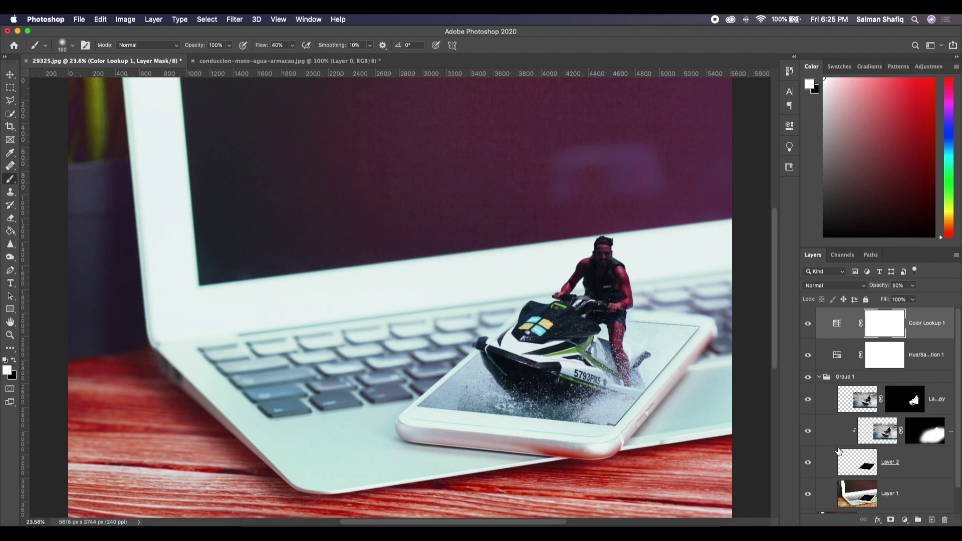
{"action": "scroll", "coordinate": [859, 488], "scroll_direction": "down", "scroll_amount": 2}
{"action": "scroll", "coordinate": [858, 451], "scroll_direction": "up", "scroll_amount": 2}
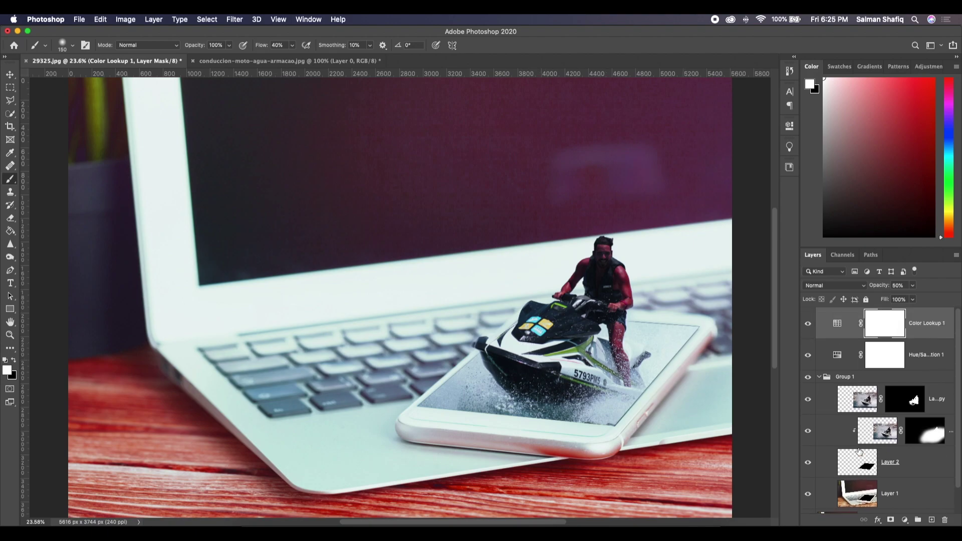